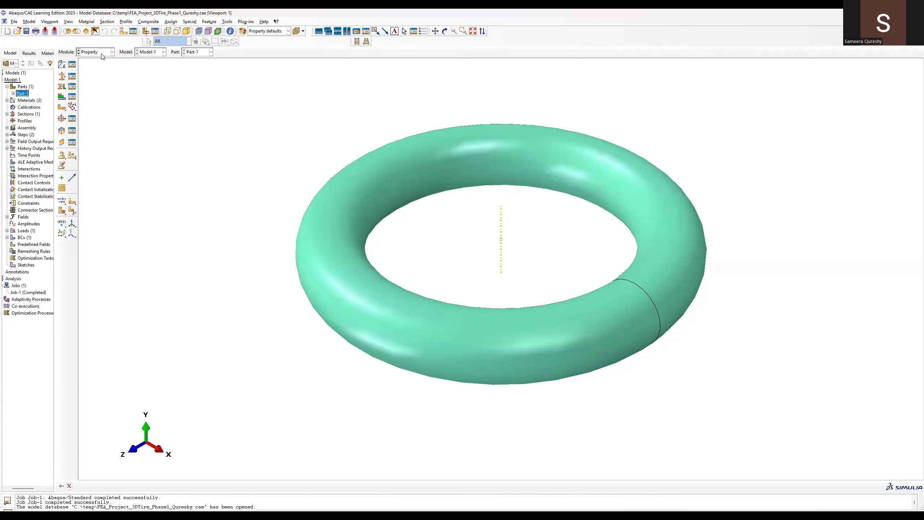
# Review Part-1's modeling space and type settings, and open the section sketch of its shell revolve feature.
pyautogui.doubleClick(23, 94)
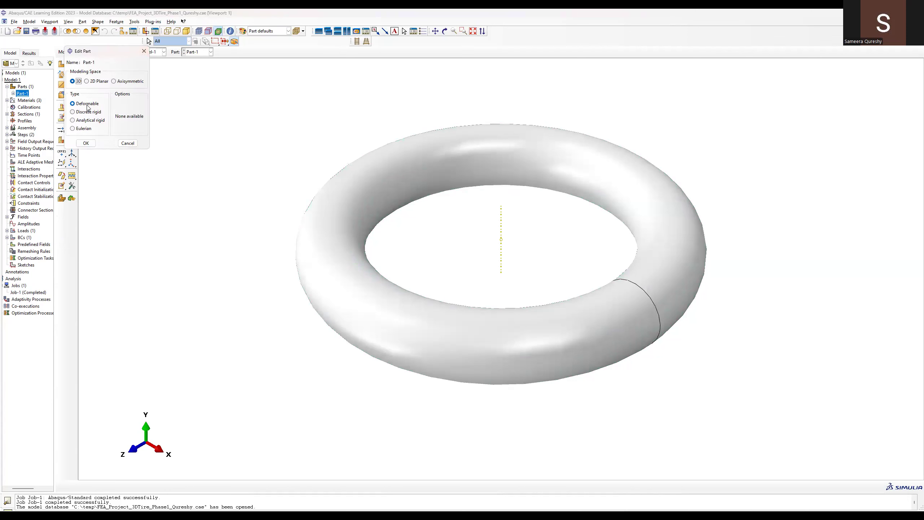
pyautogui.click(145, 52)
pyautogui.click(13, 93)
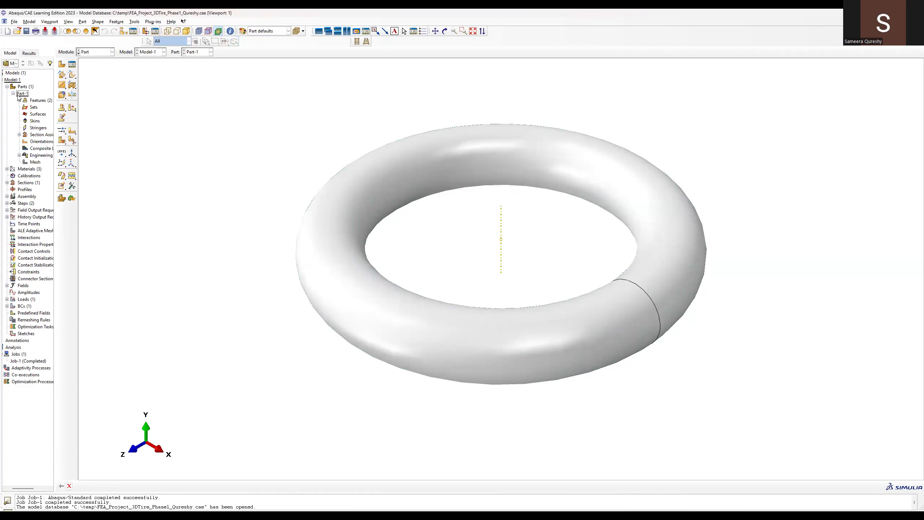
pyautogui.rightClick(33, 110)
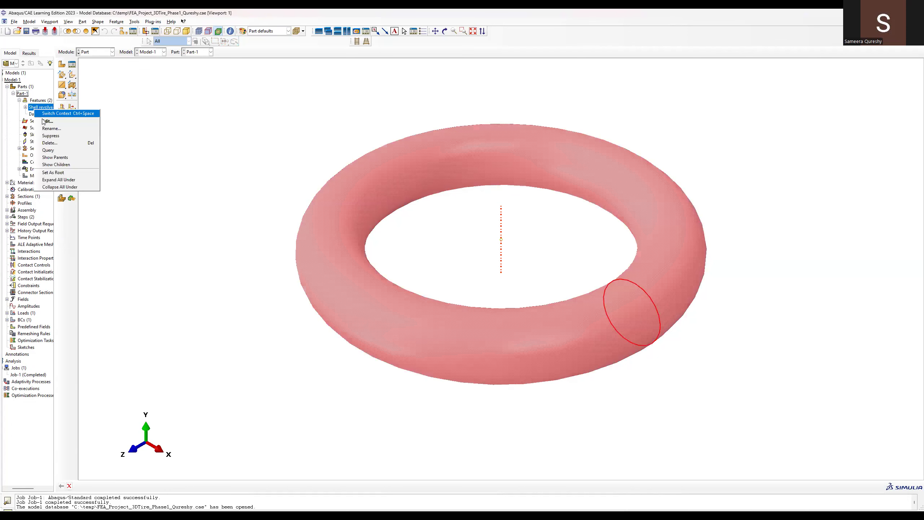
pyautogui.click(25, 107)
pyautogui.doubleClick(43, 115)
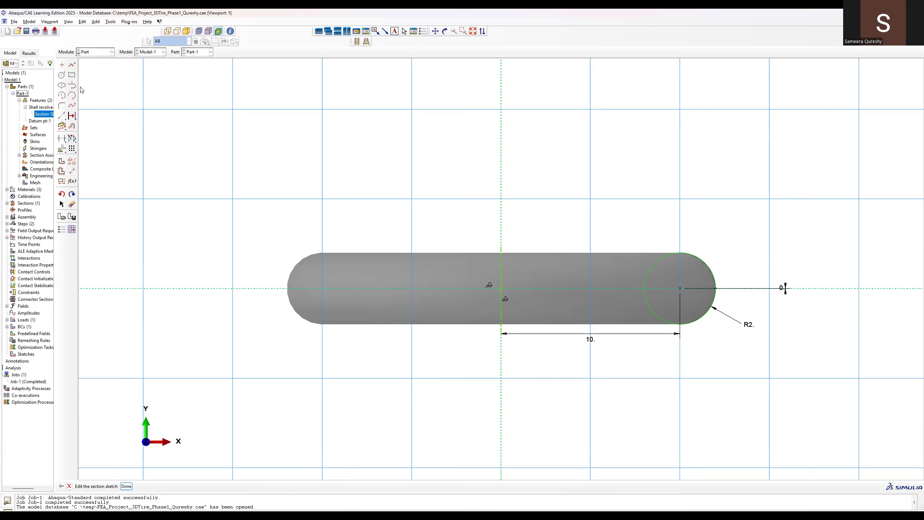
pyautogui.click(35, 121)
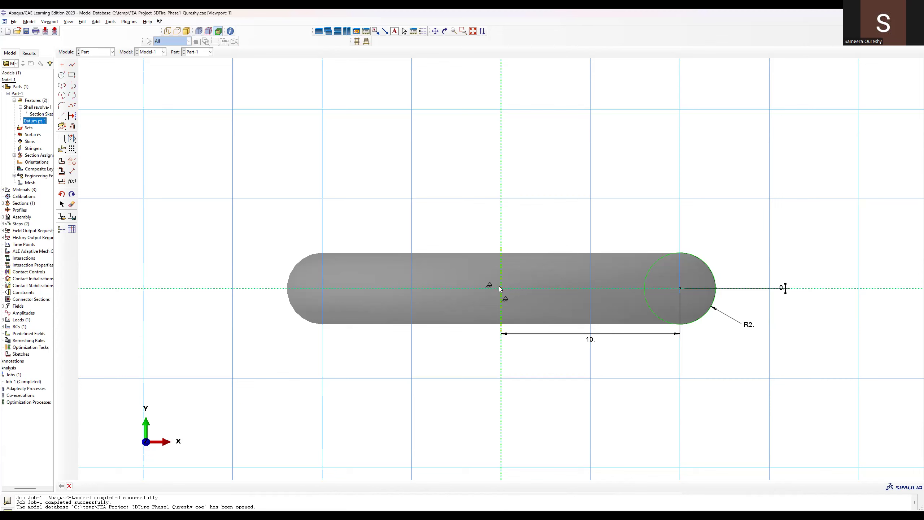
# Leave the section sketch, discarding any changes, and examine Material-1's elastic properties.
pyautogui.click(29, 189)
pyautogui.click(5, 192)
pyautogui.doubleClick(5, 192)
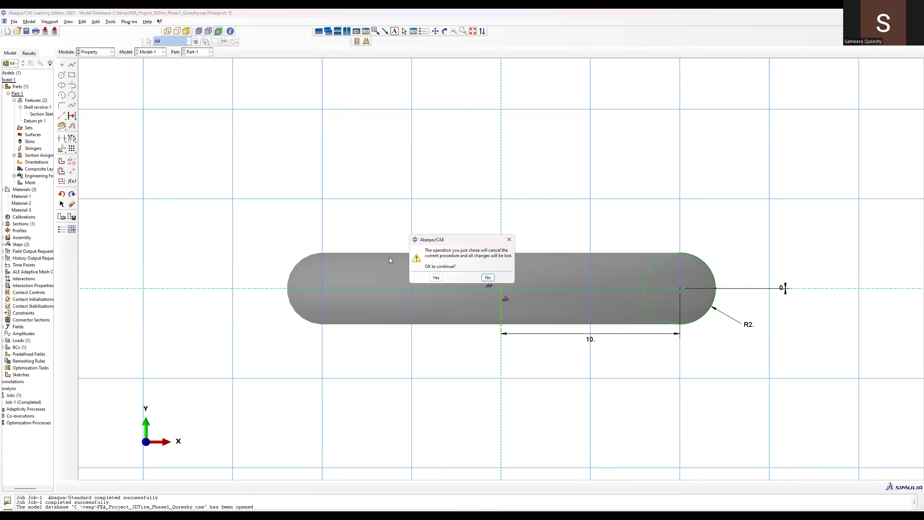
pyautogui.click(438, 278)
pyautogui.click(72, 66)
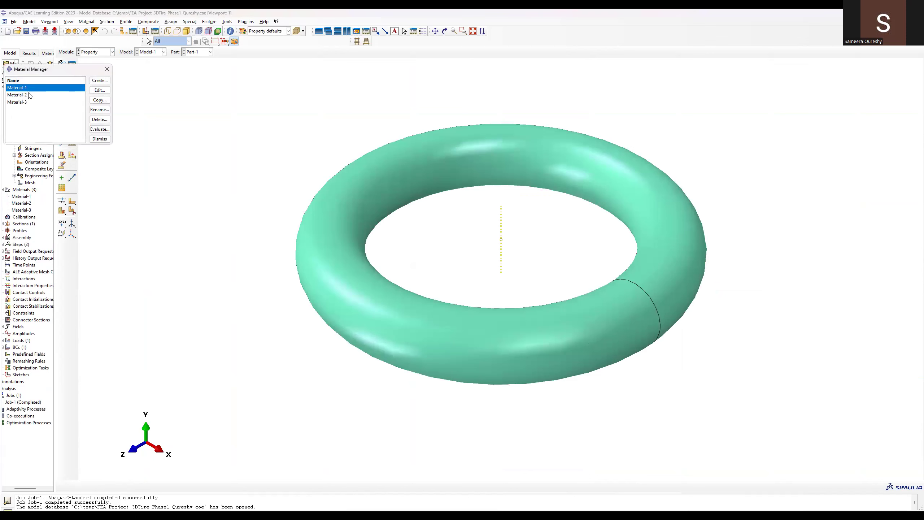
pyautogui.click(99, 90)
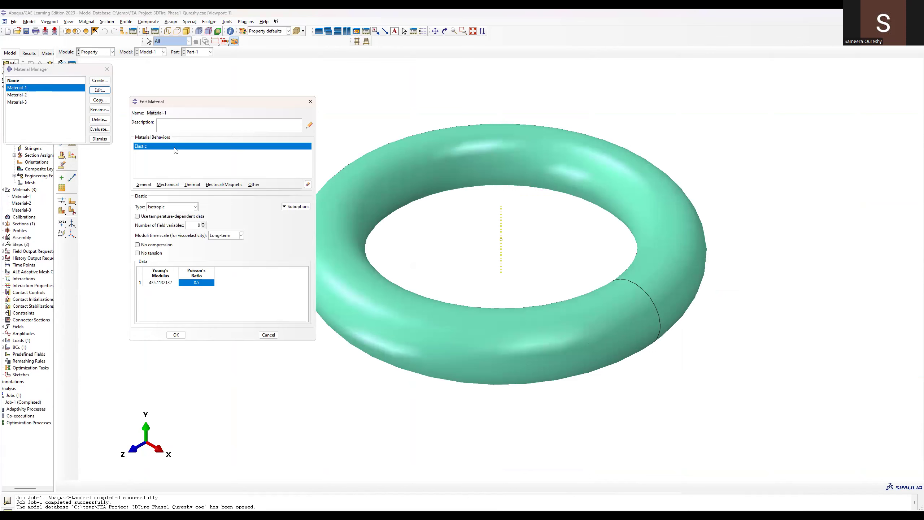
pyautogui.doubleClick(155, 284)
pyautogui.press('Return')
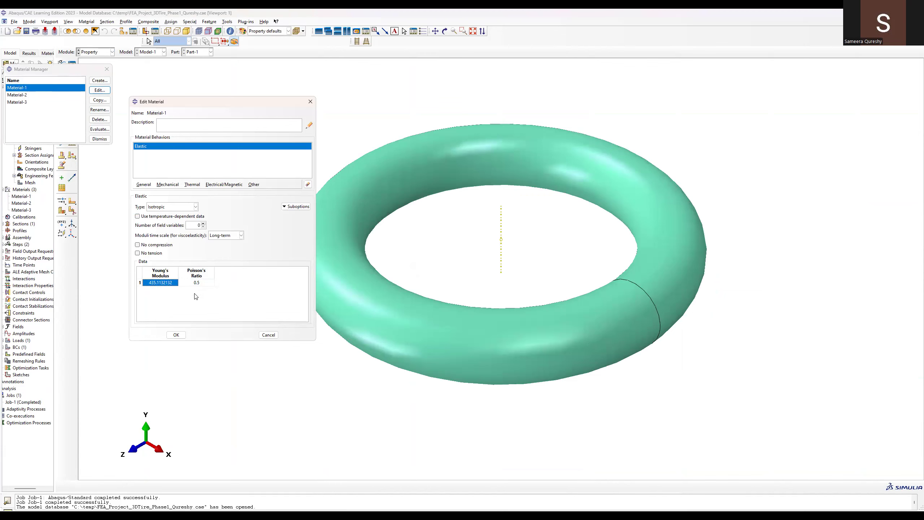
pyautogui.click(306, 104)
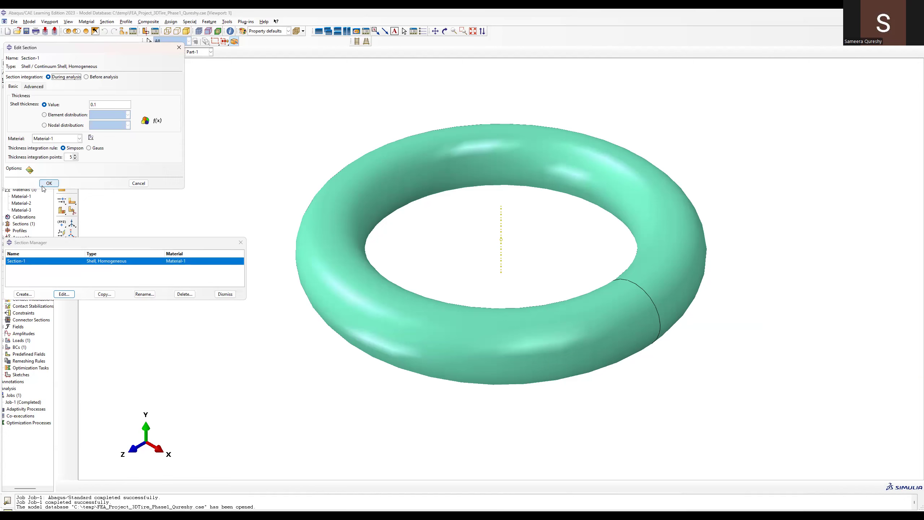
# Examine the shell definition of Section-1 and the part's section assignments.
pyautogui.click(179, 47)
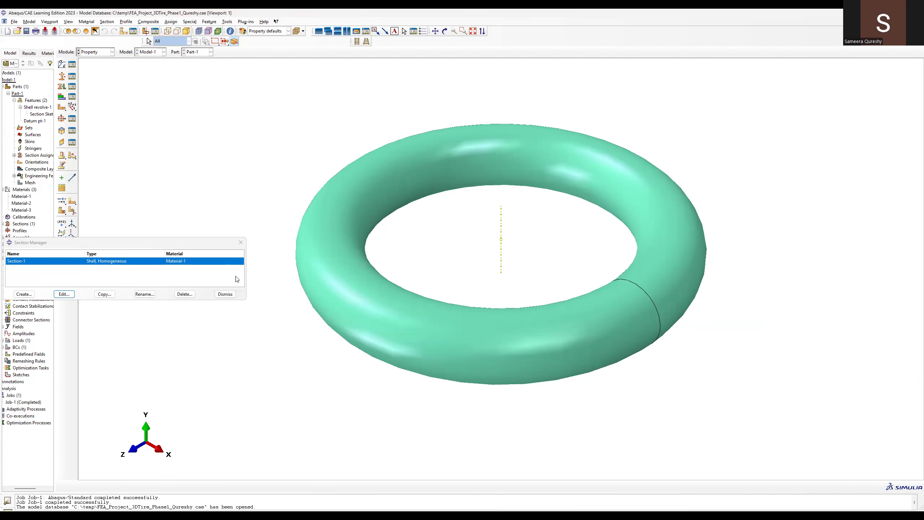
pyautogui.click(229, 296)
pyautogui.click(72, 89)
pyautogui.click(170, 231)
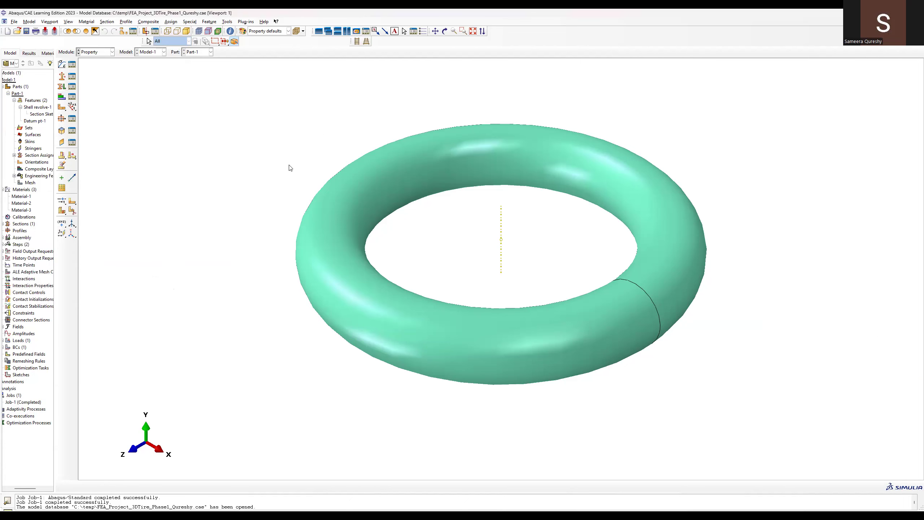
# Show the assembly and examine the settings of the static analysis step Step-1.
pyautogui.click(97, 52)
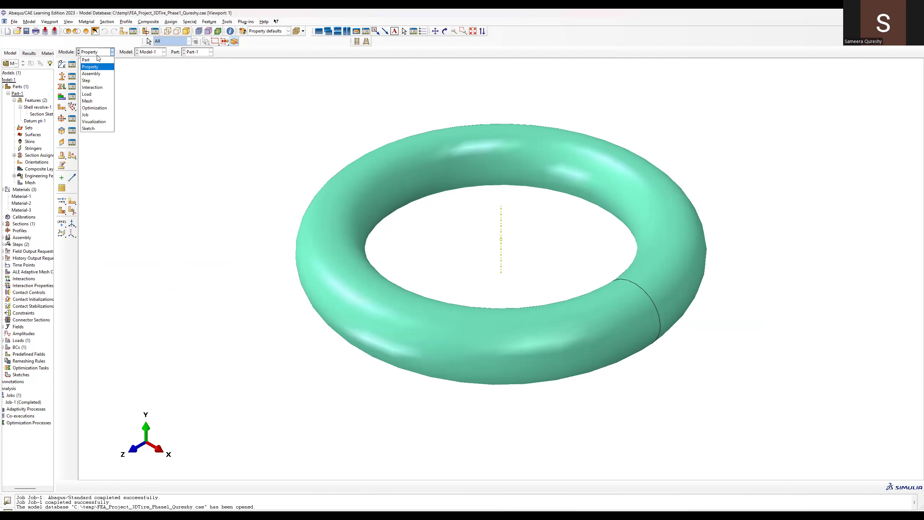
pyautogui.click(91, 73)
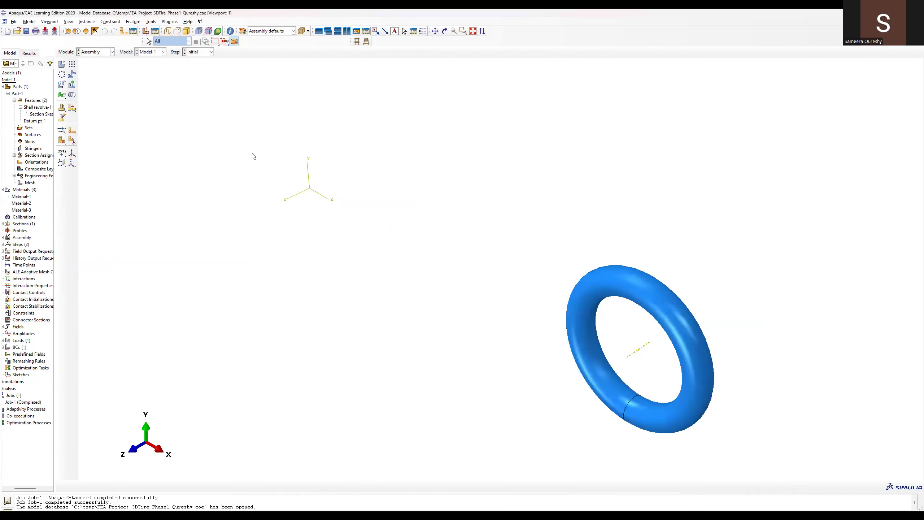
pyautogui.click(90, 53)
pyautogui.click(87, 81)
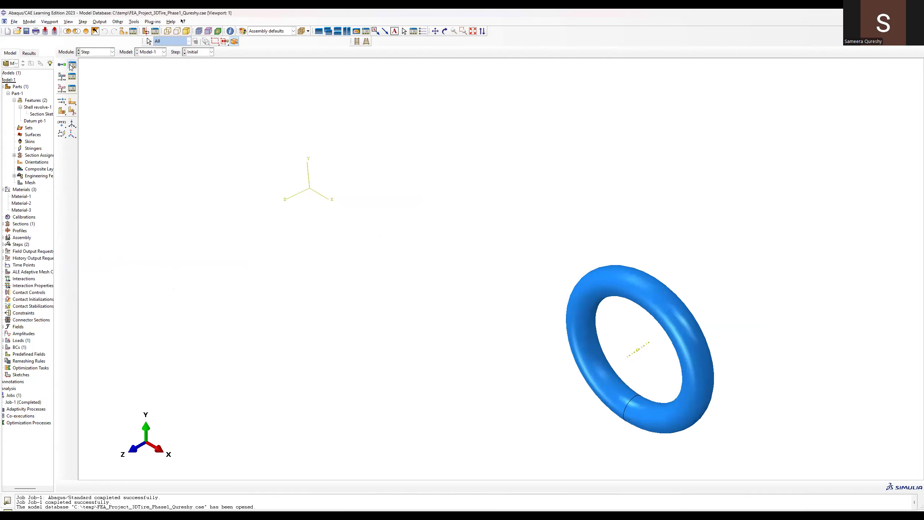
pyautogui.click(72, 65)
pyautogui.click(58, 74)
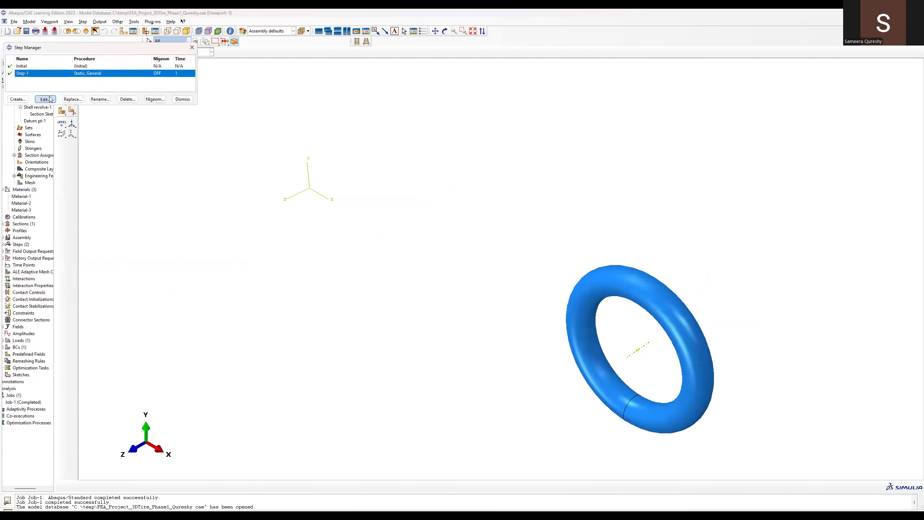
pyautogui.click(51, 99)
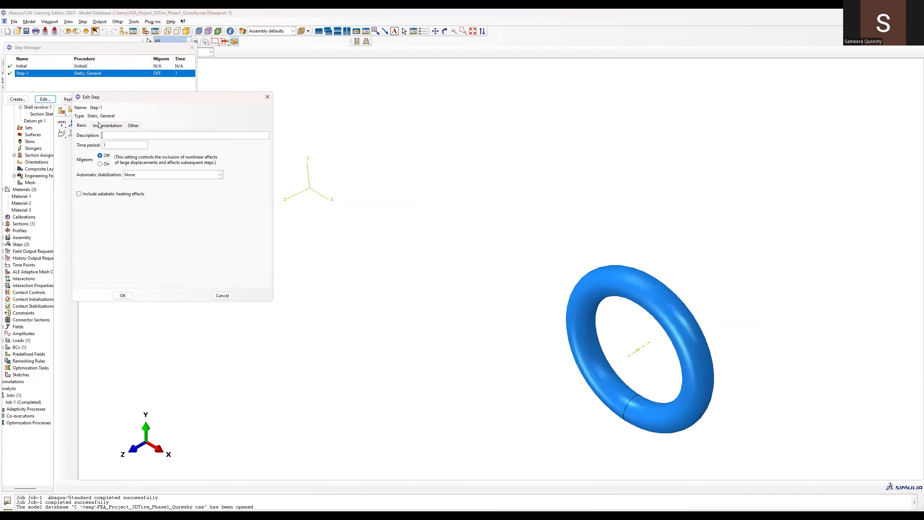
pyautogui.click(269, 100)
# Switch to the Load module and examine the pressure load Load-1 and the region it acts on.
pyautogui.click(112, 51)
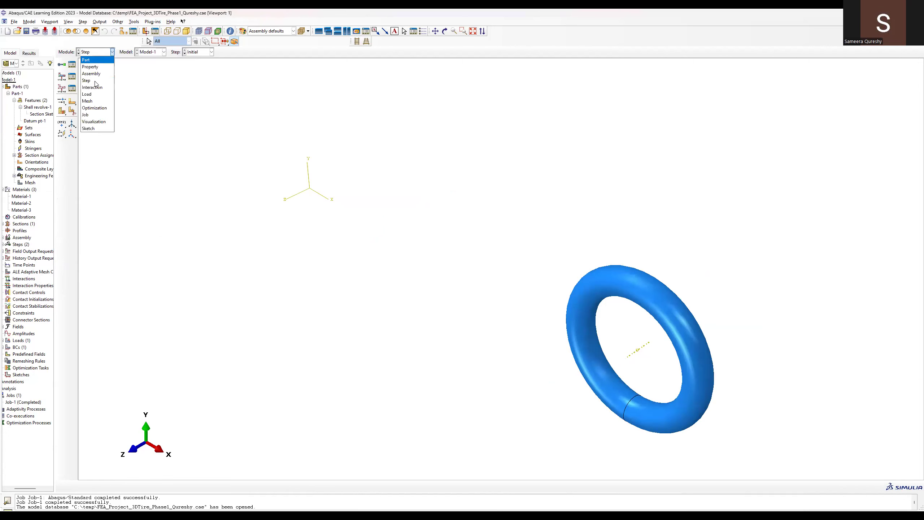
pyautogui.click(93, 88)
pyautogui.click(94, 53)
pyautogui.click(87, 95)
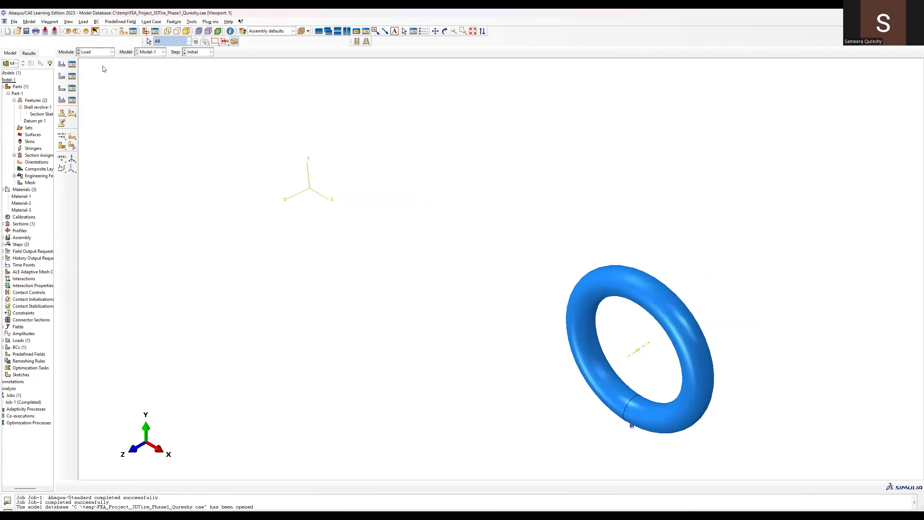
pyautogui.click(71, 64)
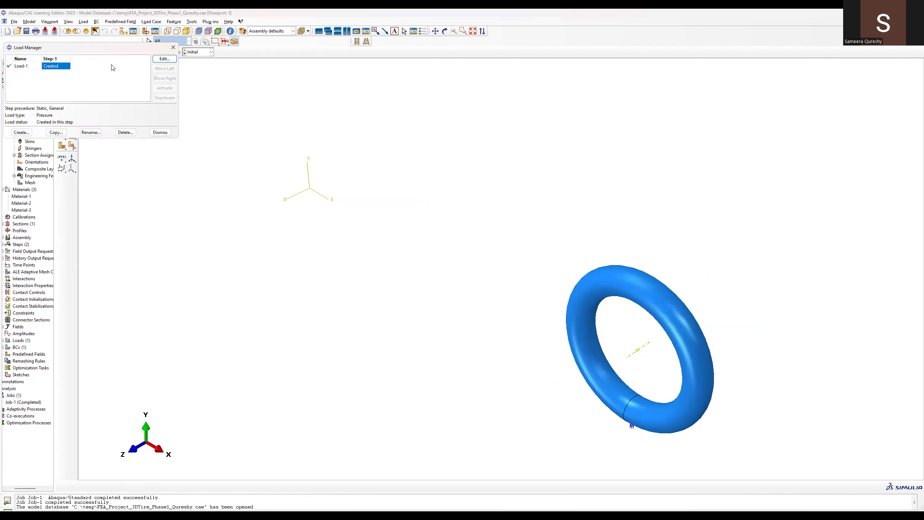
pyautogui.click(164, 59)
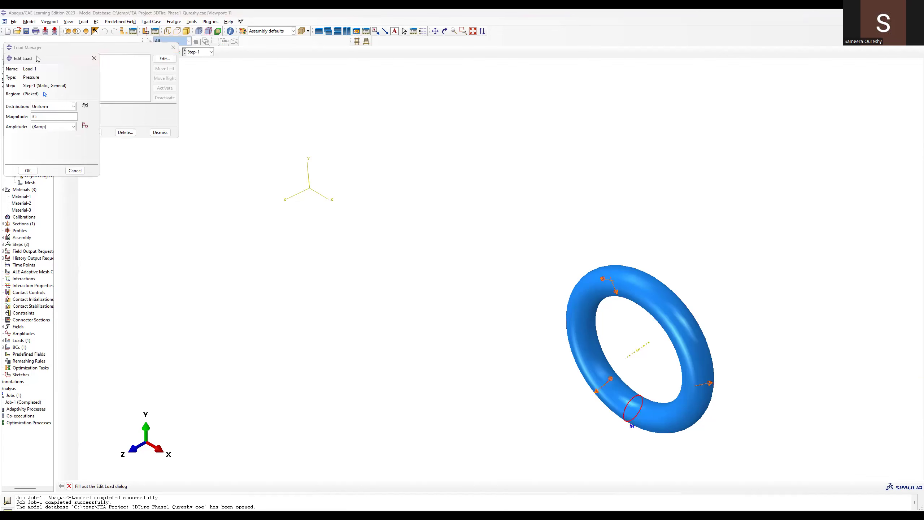
pyautogui.moveTo(37, 59); pyautogui.dragTo(337, 154)
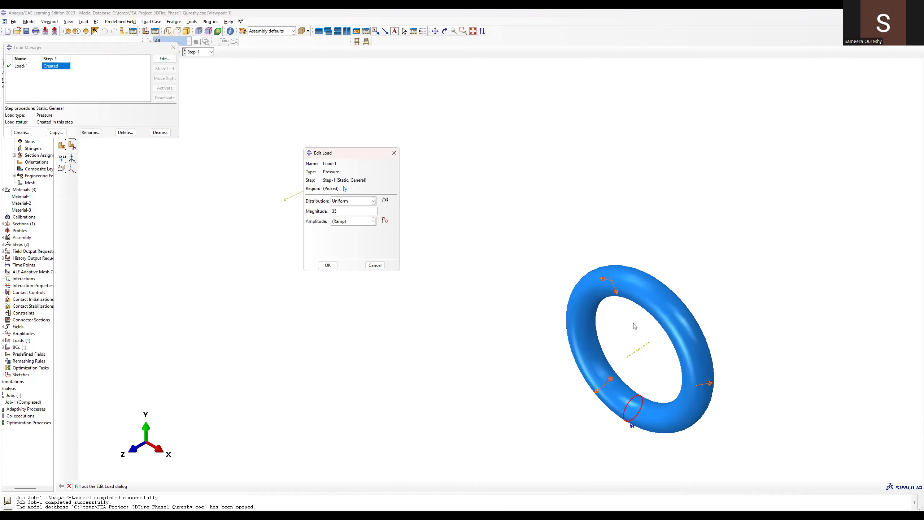
pyautogui.click(395, 153)
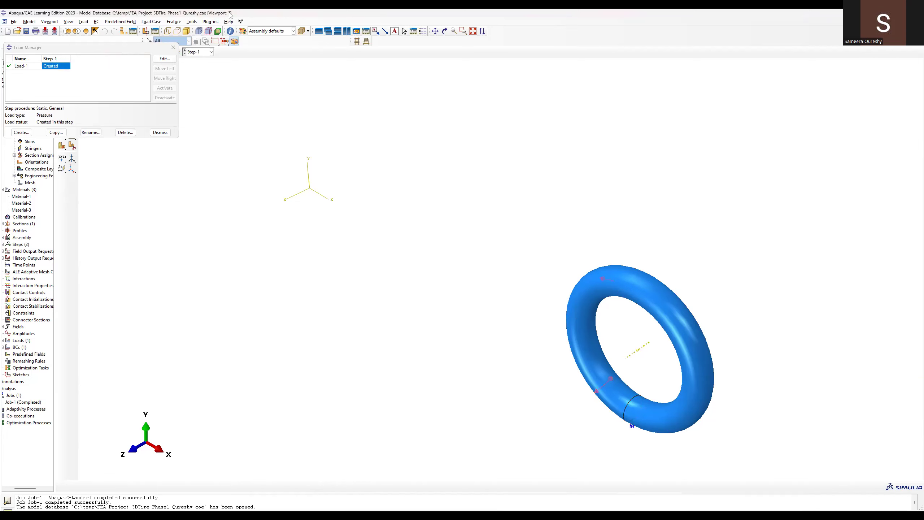
pyautogui.click(155, 135)
# Examine the boundary condition BC-1 and its location on the ring from another angle.
pyautogui.rightClick(17, 348)
pyautogui.click(27, 358)
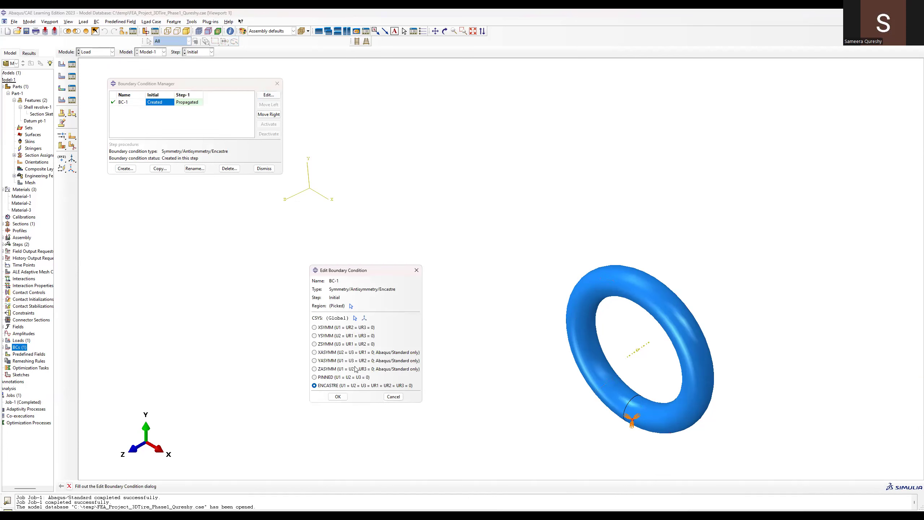
pyautogui.click(416, 271)
pyautogui.keyDown('ctrl'); pyautogui.keyDown('alt'); pyautogui.moveTo(615, 394); pyautogui.dragTo(648, 362); pyautogui.keyUp('alt'); pyautogui.keyUp('ctrl')
pyautogui.keyDown('ctrl'); pyautogui.keyDown('alt'); pyautogui.moveTo(520, 303); pyautogui.dragTo(502, 168); pyautogui.keyUp('alt'); pyautogui.keyUp('ctrl')
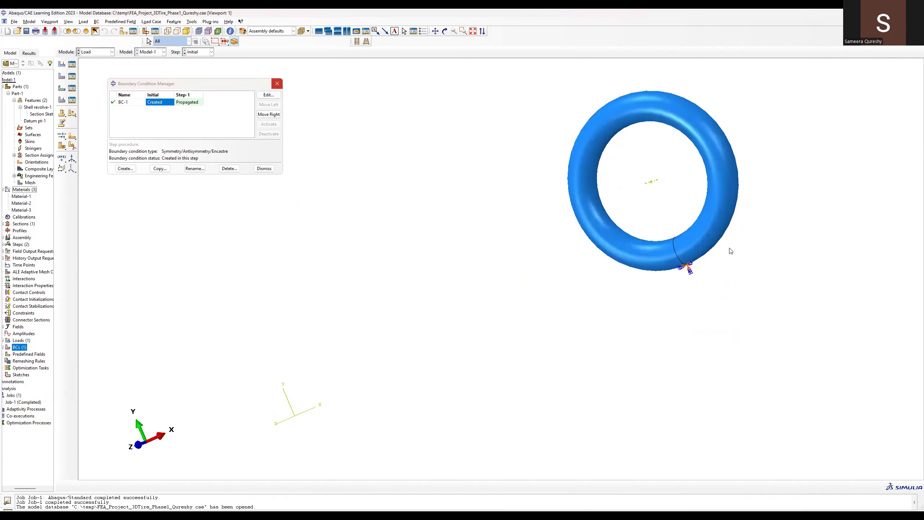
# Submit the completed analysis job Job-1 again.
pyautogui.doubleClick(17, 401)
pyautogui.moveTo(24, 488); pyautogui.dragTo(21, 488)
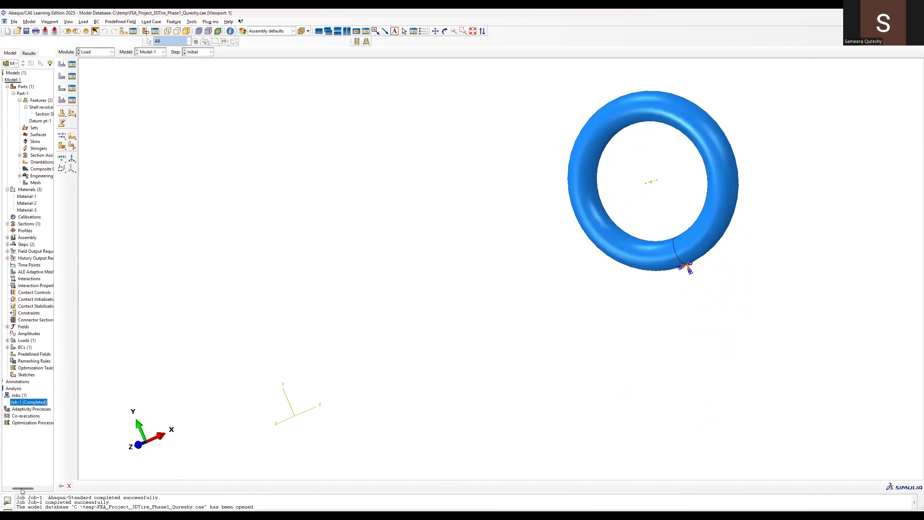
pyautogui.rightClick(20, 402)
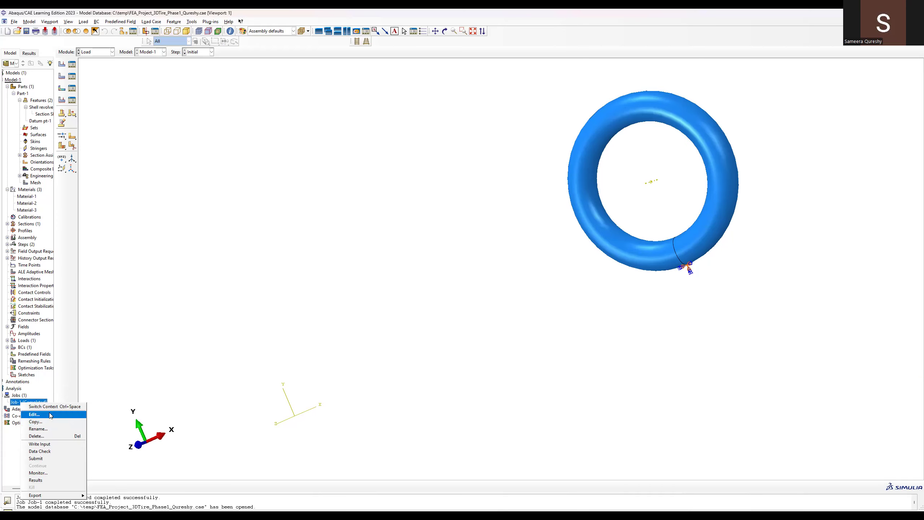
pyautogui.click(45, 461)
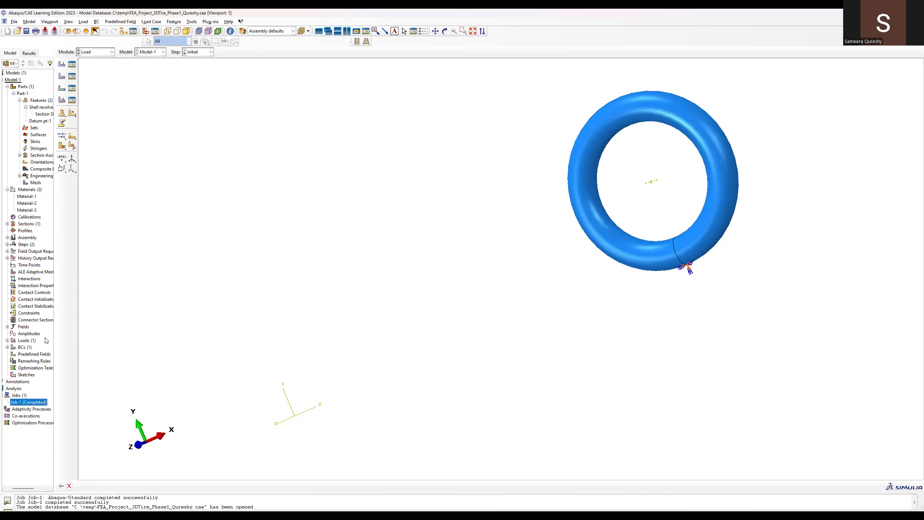
pyautogui.click(21, 267)
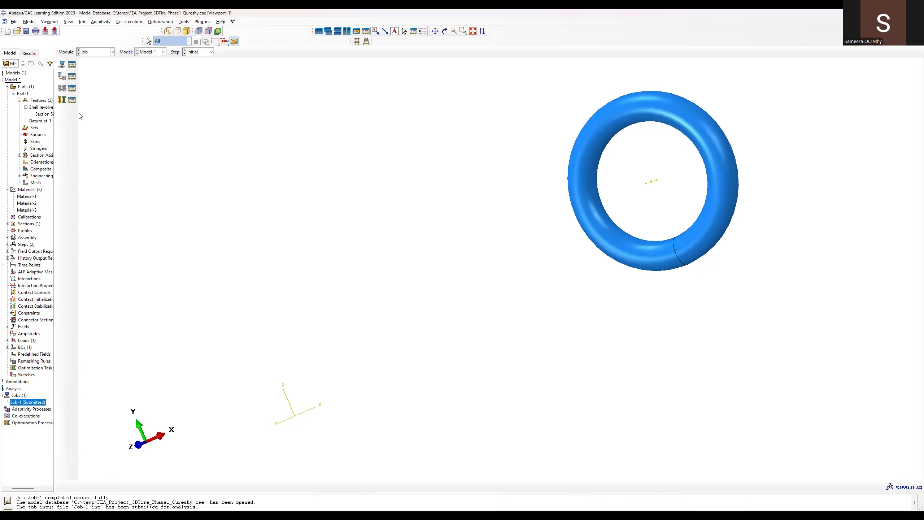
# Switch to the Mesh module, show Part-1 instead of the assembly, and examine its assigned element type.
pyautogui.click(104, 52)
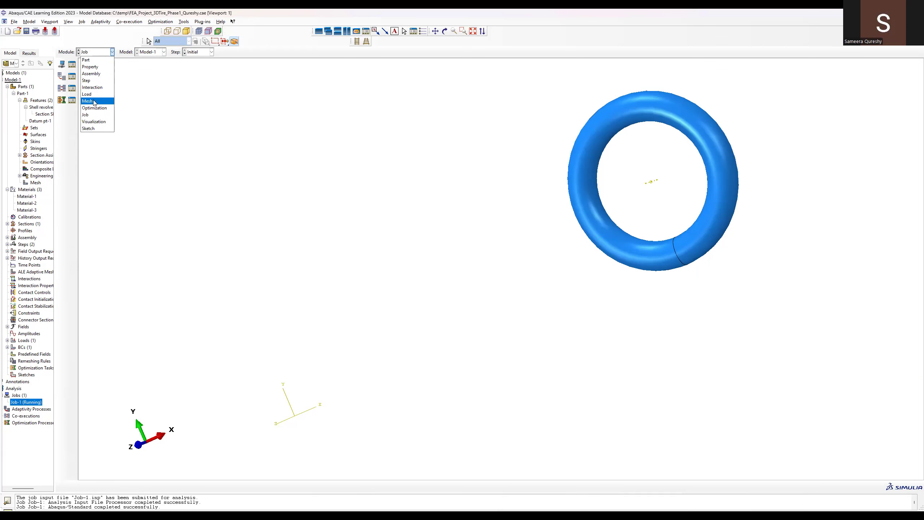
pyautogui.click(92, 102)
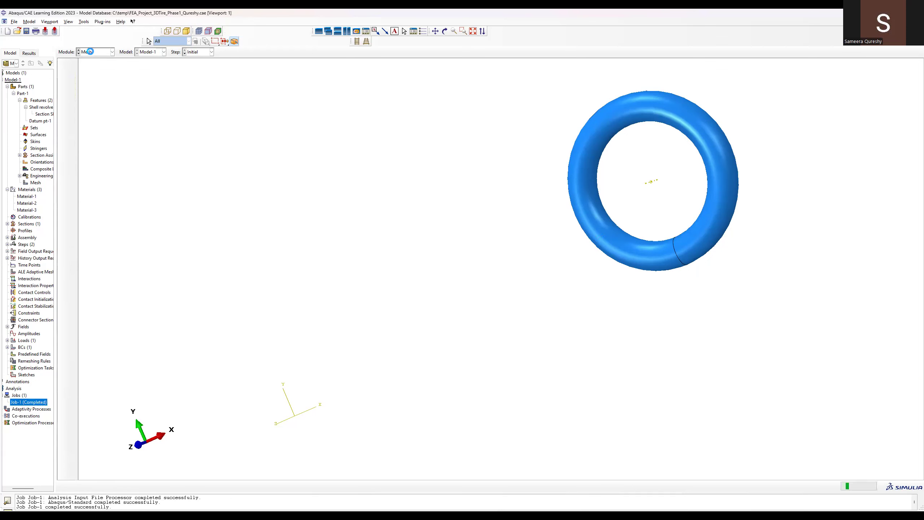
pyautogui.click(62, 94)
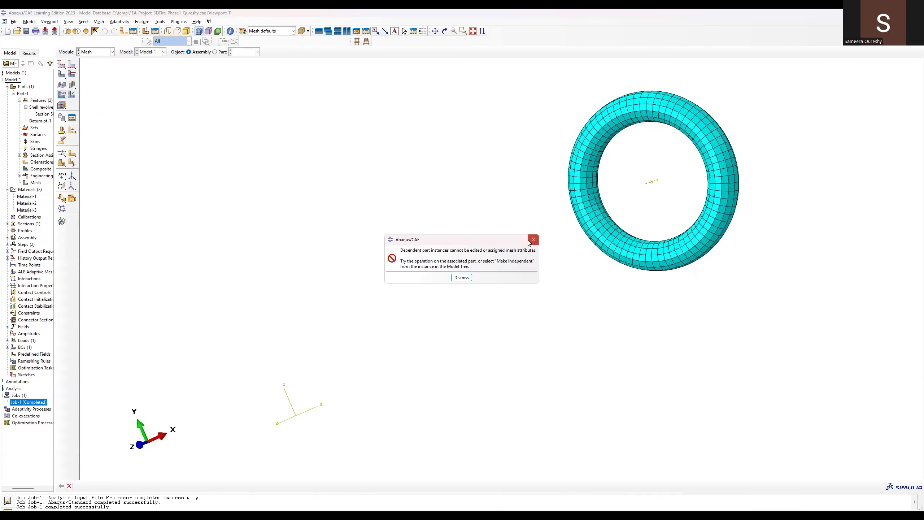
pyautogui.click(215, 51)
pyautogui.click(61, 95)
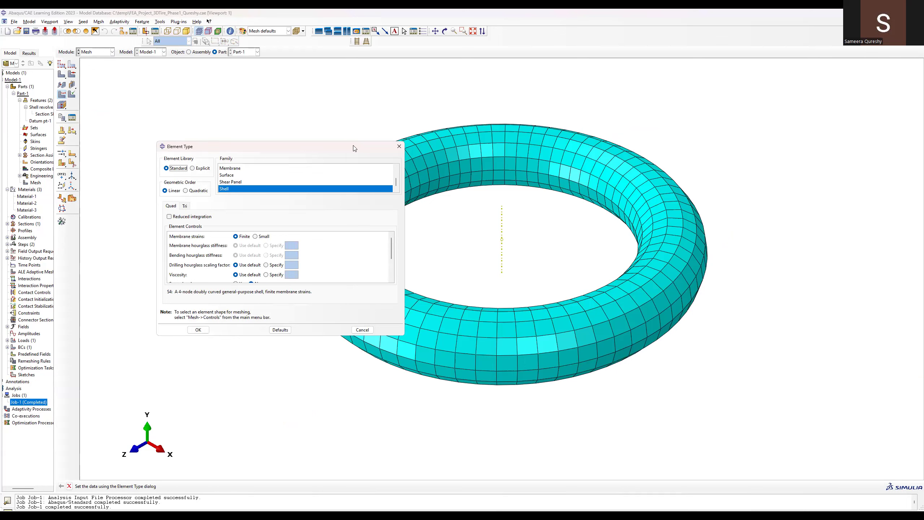
pyautogui.click(399, 147)
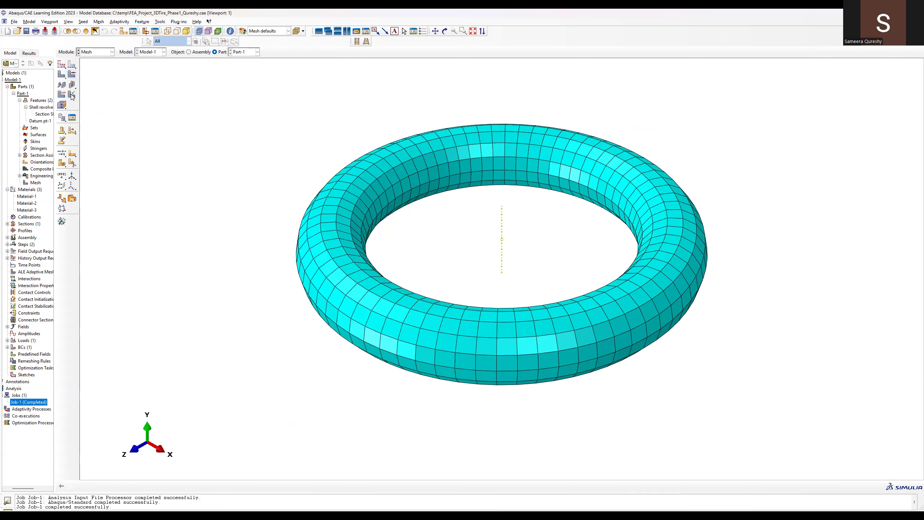
# Examine the mesh controls assigned to Part-1, including its element shape, technique and algorithm, without changing them.
pyautogui.click(72, 74)
pyautogui.click(73, 206)
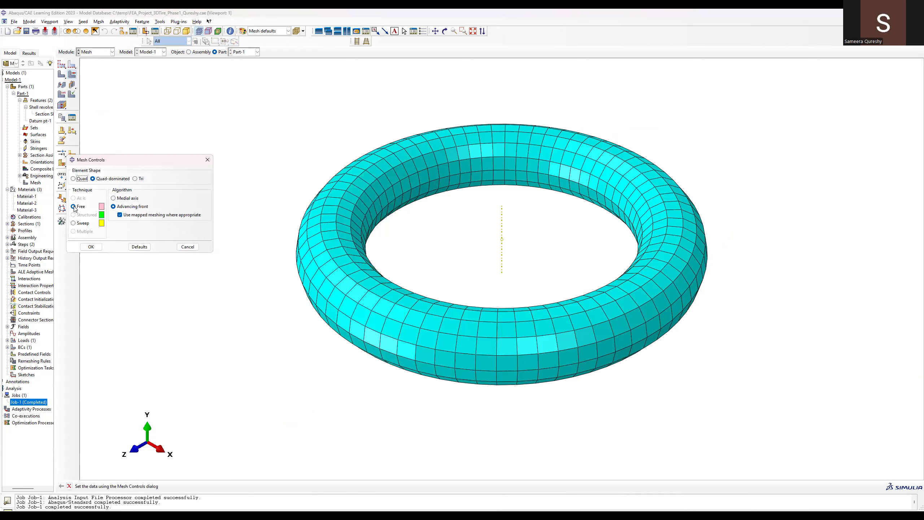
pyautogui.click(207, 159)
# Examine the local seeds on the ring's circular cross-section edge without changing them.
pyautogui.click(72, 64)
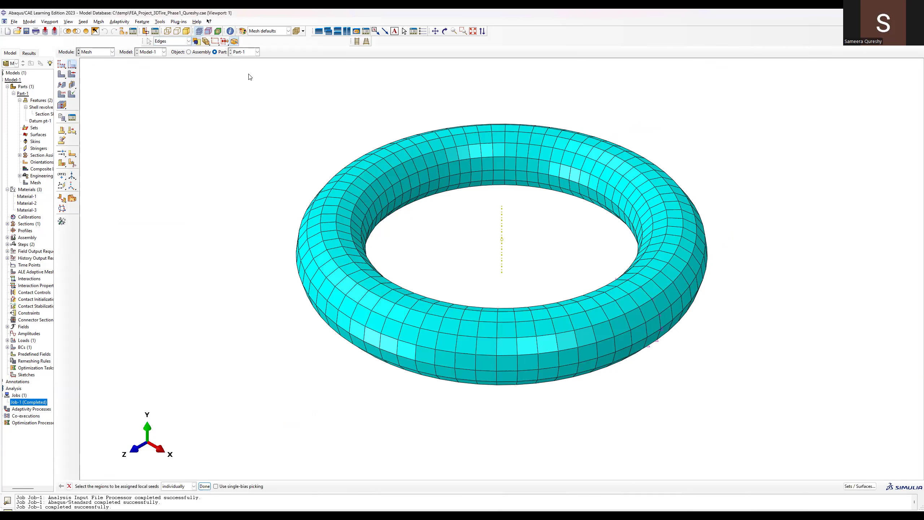
pyautogui.click(609, 320)
pyautogui.middleClick(464, 321)
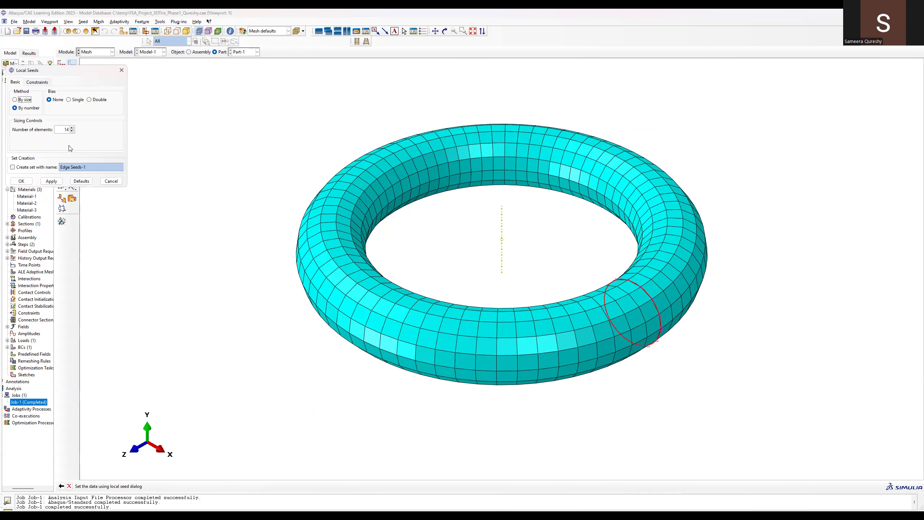
pyautogui.click(122, 70)
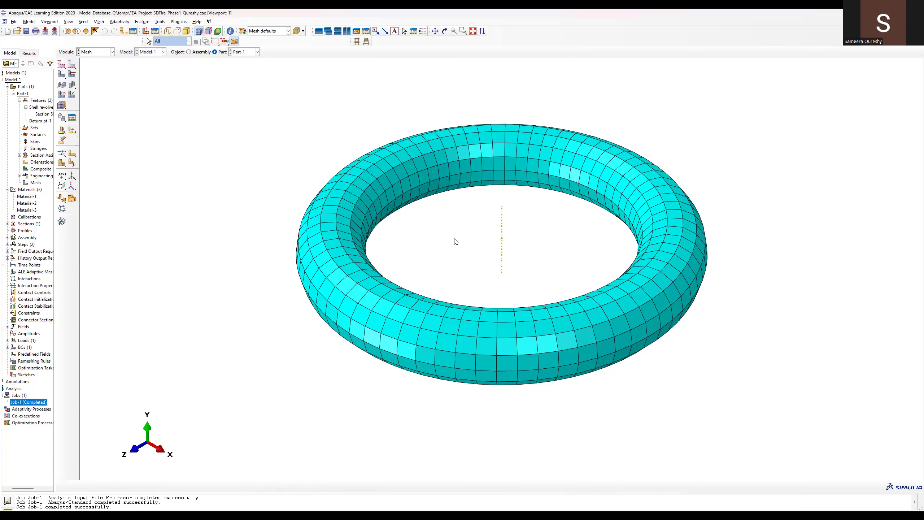
# Query the mesh of the entire part for its nodes, elements and element type.
pyautogui.click(230, 31)
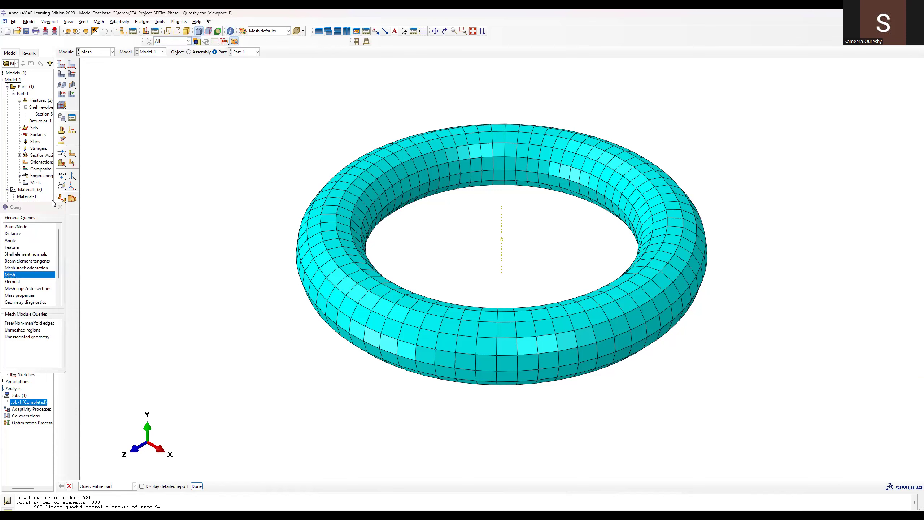
pyautogui.click(102, 50)
pyautogui.click(112, 114)
# Open the results of Job-1 and plot the stress contours on the deformed shape.
pyautogui.rightClick(21, 402)
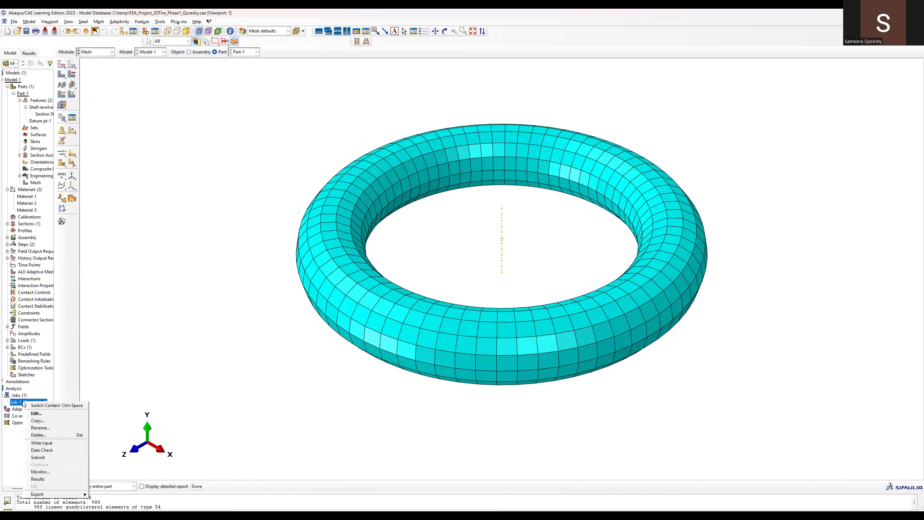
pyautogui.click(164, 361)
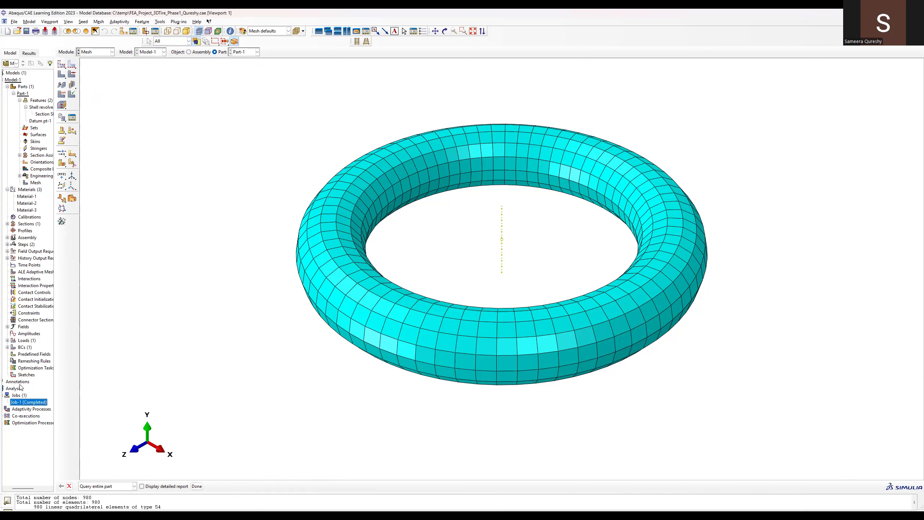
pyautogui.rightClick(25, 403)
pyautogui.click(45, 481)
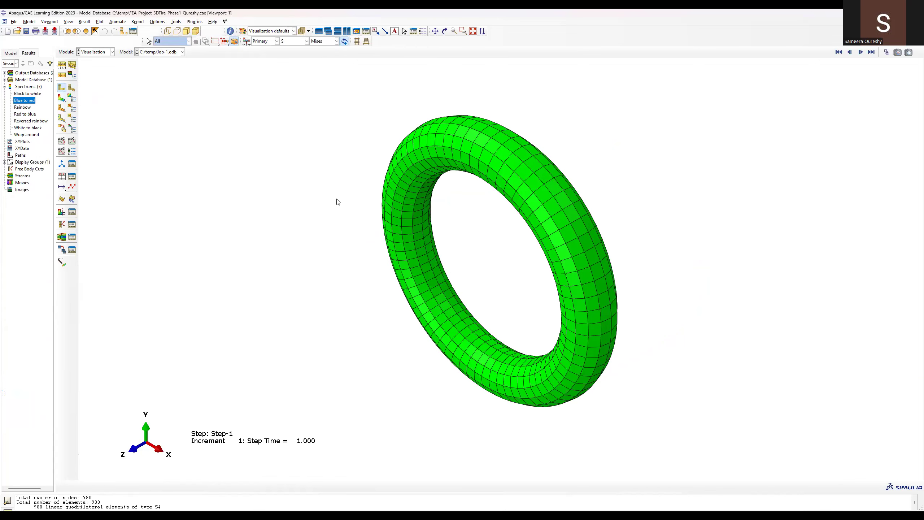
pyautogui.click(62, 98)
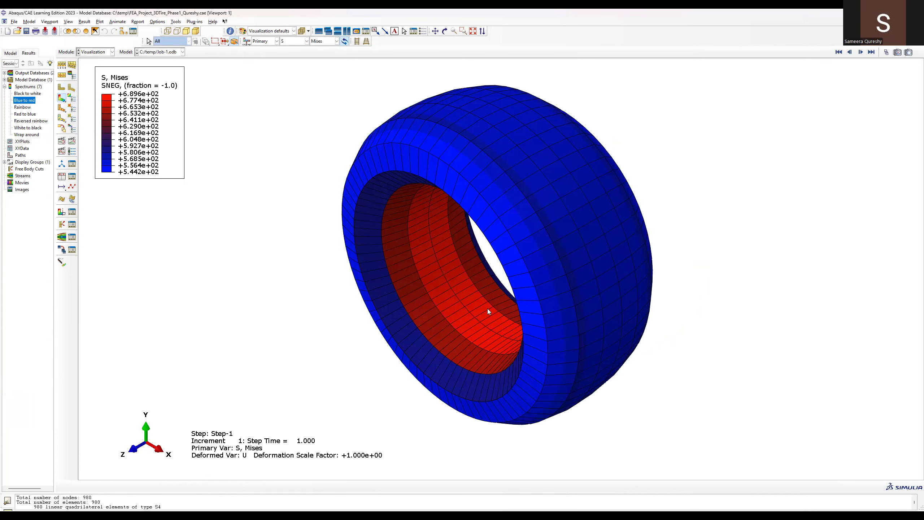
# Examine the von Mises stress contours on the inner and outer surfaces of the deformed tire from several angles.
pyautogui.keyDown('ctrl'); pyautogui.keyDown('alt'); pyautogui.moveTo(464, 223); pyautogui.dragTo(452, 248); pyautogui.keyUp('alt'); pyautogui.keyUp('ctrl')
pyautogui.keyDown('ctrl'); pyautogui.keyDown('alt'); pyautogui.moveTo(572, 264); pyautogui.dragTo(525, 315); pyautogui.keyUp('alt'); pyautogui.keyUp('ctrl')
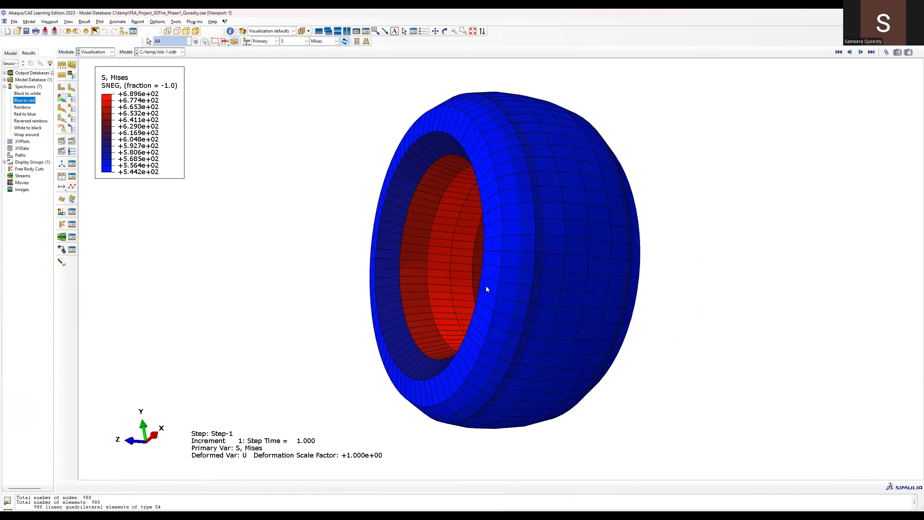
pyautogui.keyDown('ctrl'); pyautogui.keyDown('alt'); pyautogui.moveTo(363, 221); pyautogui.dragTo(441, 215); pyautogui.keyUp('alt'); pyautogui.keyUp('ctrl')
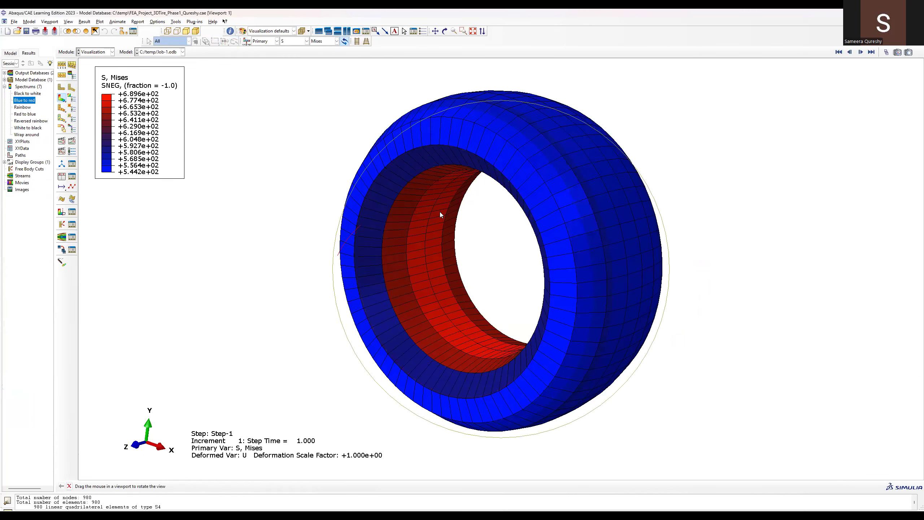
pyautogui.keyDown('ctrl'); pyautogui.keyDown('alt'); pyautogui.moveTo(524, 205); pyautogui.dragTo(432, 221); pyautogui.keyUp('alt'); pyautogui.keyUp('ctrl')
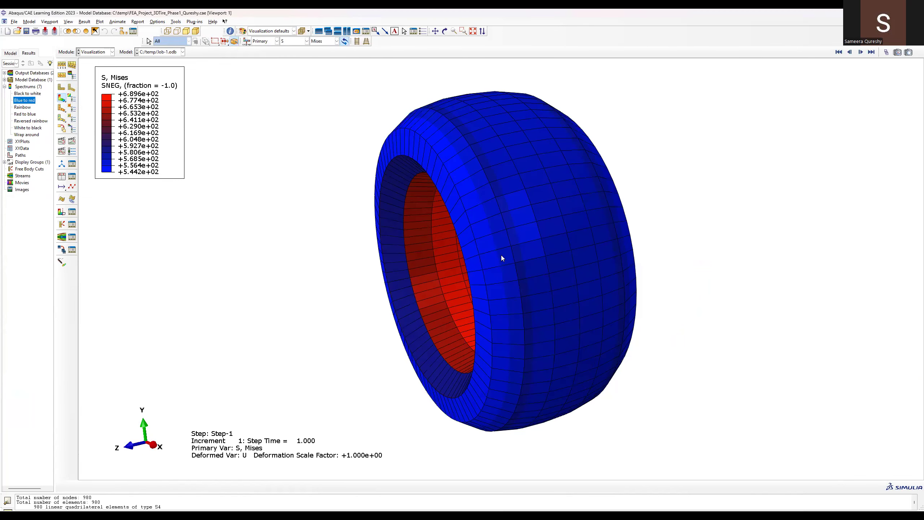
pyautogui.keyDown('ctrl'); pyautogui.keyDown('alt'); pyautogui.moveTo(501, 287); pyautogui.dragTo(570, 271); pyautogui.keyUp('alt'); pyautogui.keyUp('ctrl')
pyautogui.press('Escape')
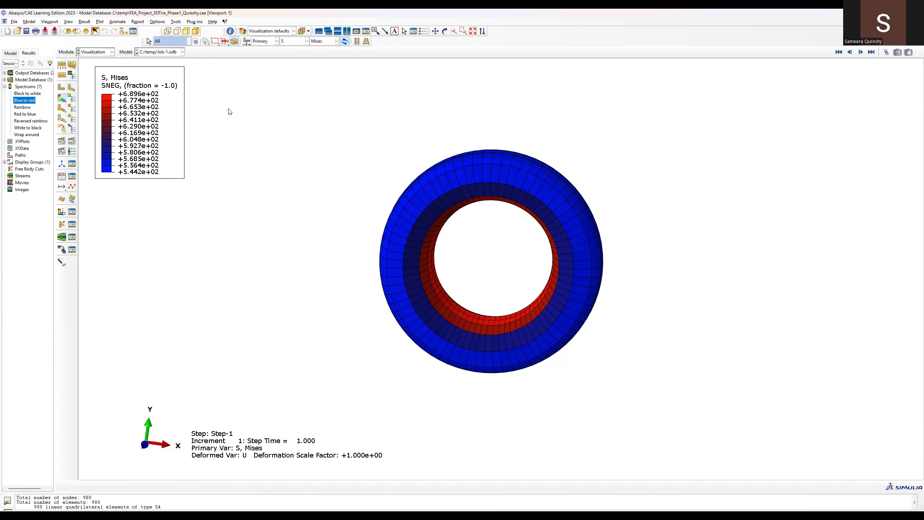
pyautogui.keyDown('ctrl'); pyautogui.keyDown('alt'); pyautogui.moveTo(460, 235); pyautogui.dragTo(462, 267); pyautogui.keyUp('alt'); pyautogui.keyUp('ctrl')
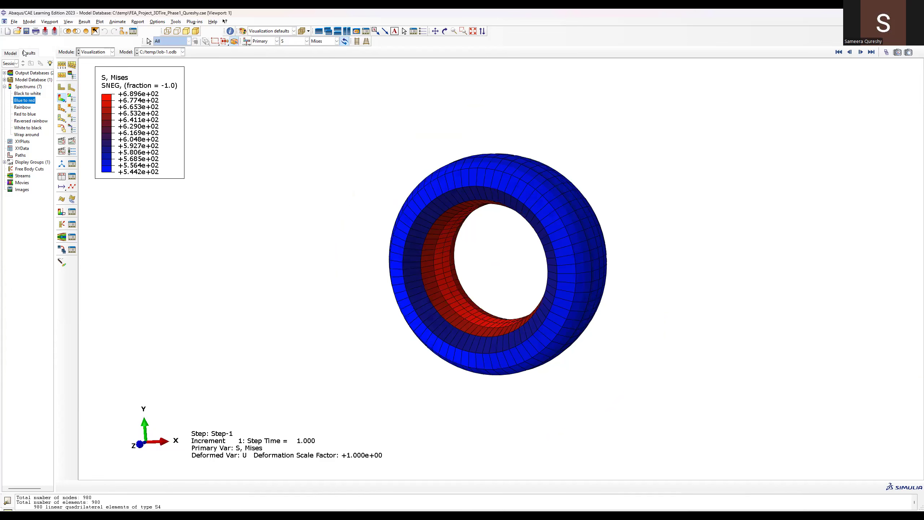
pyautogui.click(94, 51)
pyautogui.click(86, 60)
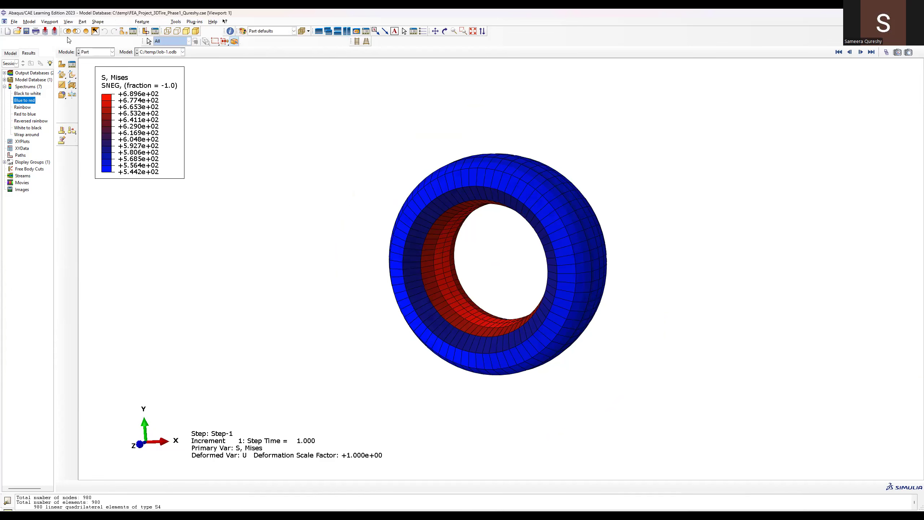
pyautogui.click(96, 52)
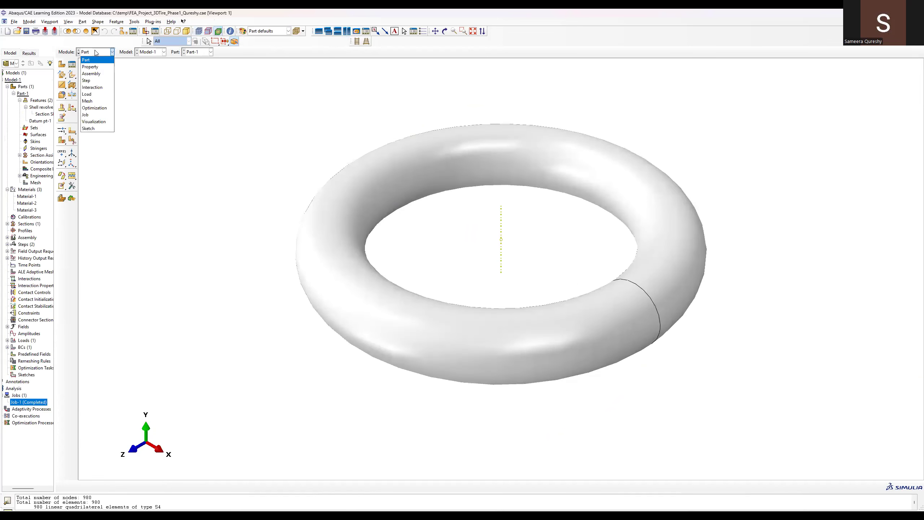
pyautogui.click(94, 121)
# Set the contour plot's primary variable to displacement U, Magnitude, and examine the deformed tire from several angles.
pyautogui.click(287, 41)
pyautogui.click(289, 71)
pyautogui.press('F3')
pyautogui.moveTo(176, 217); pyautogui.dragTo(355, 203)
pyautogui.moveTo(397, 227); pyautogui.dragTo(376, 303)
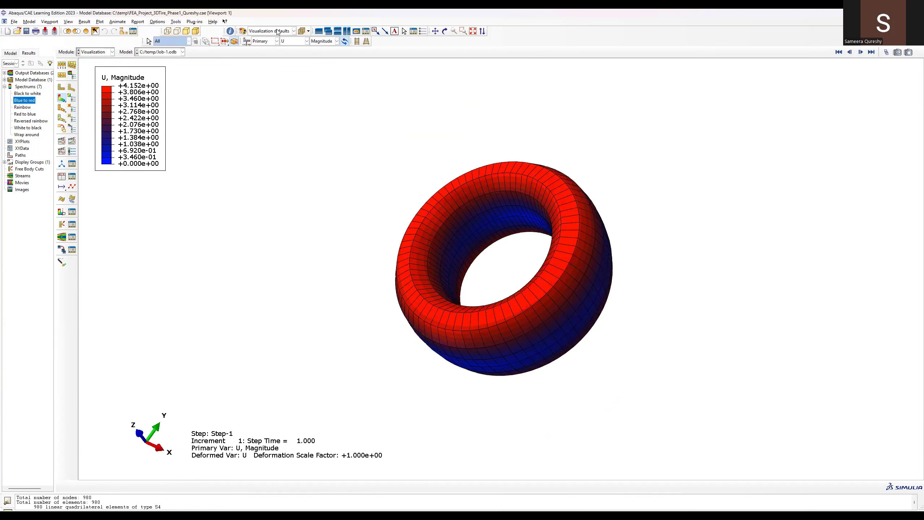
# Return to the Part module and collapse the Part-1 and Materials entries in the model tree.
pyautogui.click(96, 54)
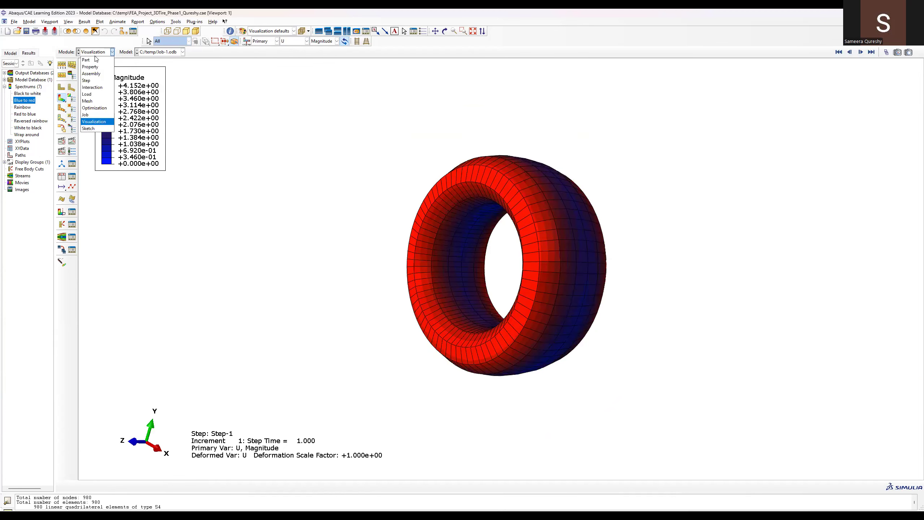
pyautogui.click(97, 61)
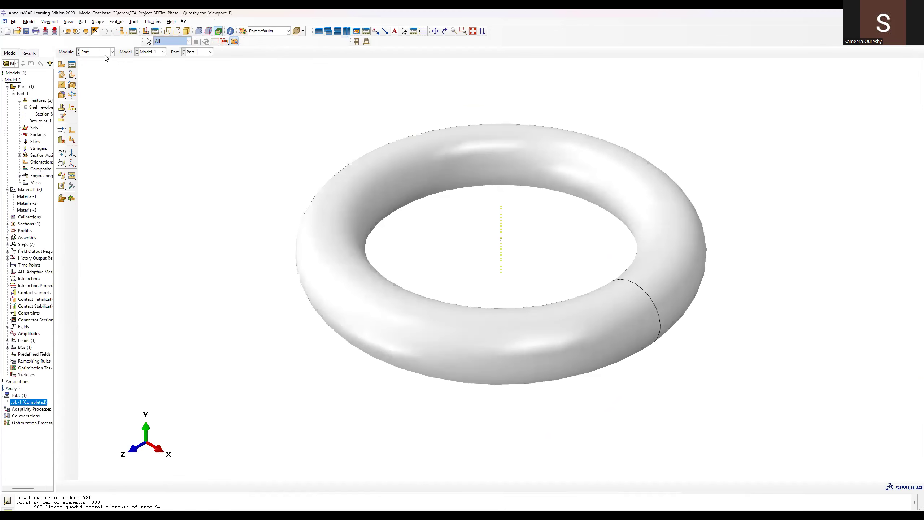
pyautogui.click(13, 93)
pyautogui.click(7, 100)
# Open the Phase2 3D tire model database whose file name carries the author's surname, without saving changes to the Phase1 database.
pyautogui.click(16, 22)
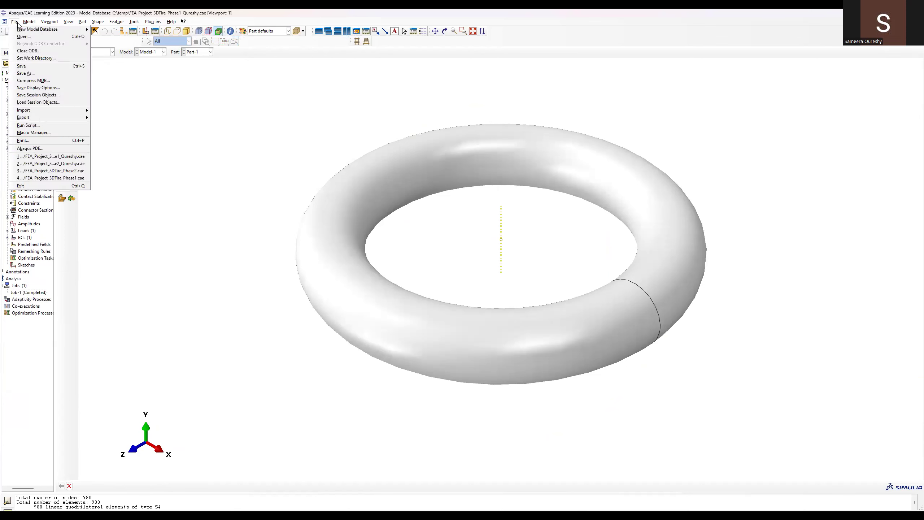
pyautogui.click(21, 39)
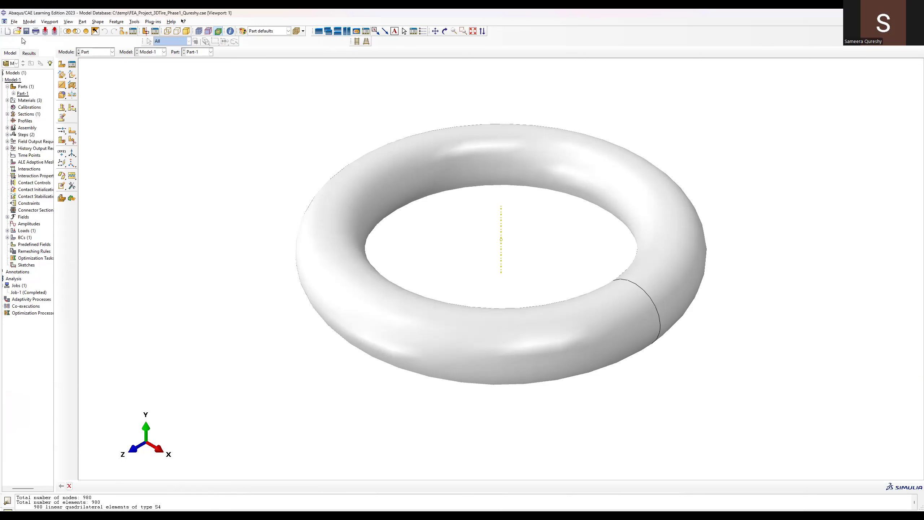
pyautogui.click(448, 270)
pyautogui.click(535, 300)
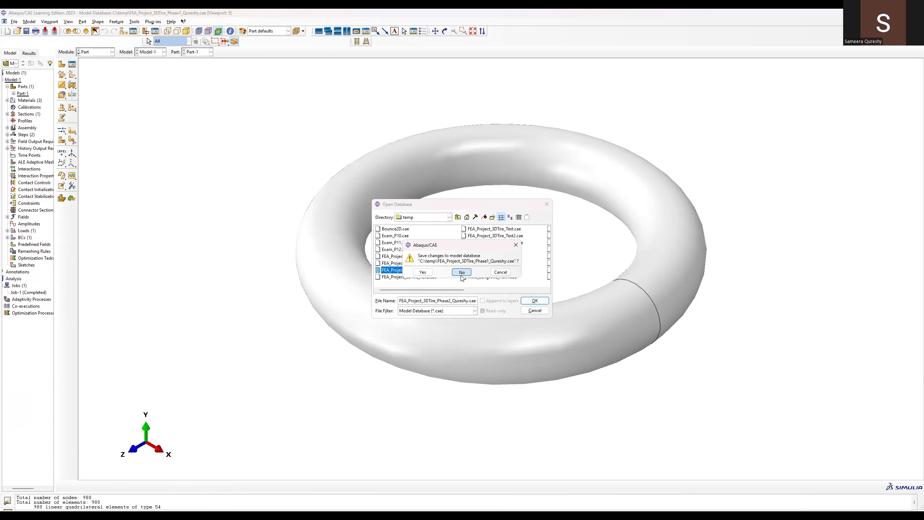
pyautogui.press('Return')
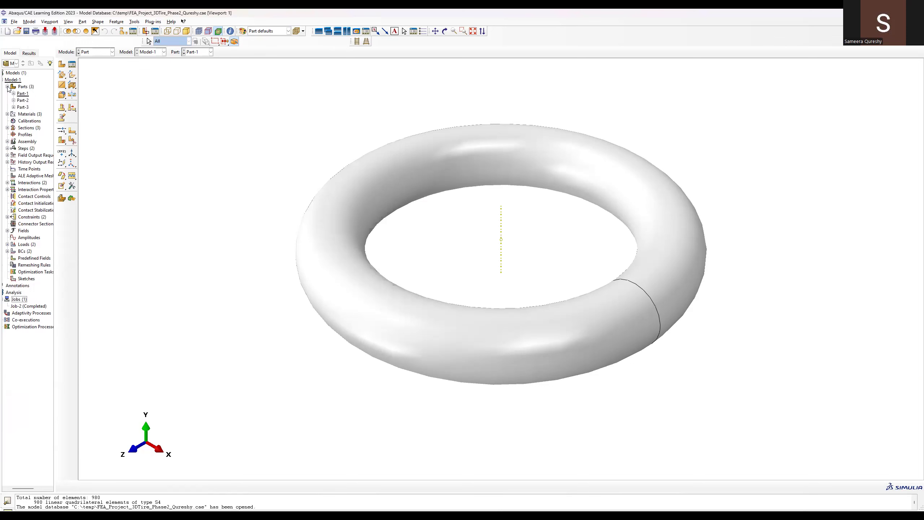
# Compare the geometry of Part-2 and Part-3, finishing with Part-2 displayed.
pyautogui.click(195, 53)
pyautogui.click(203, 69)
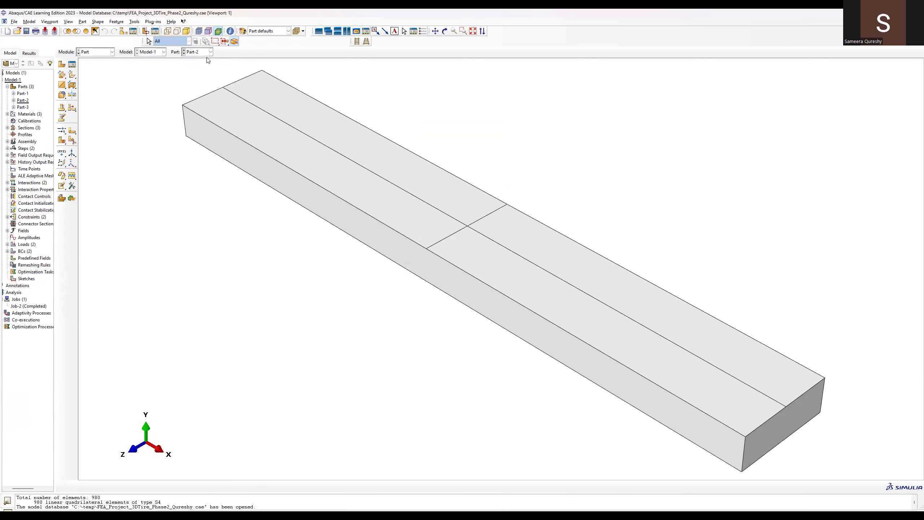
pyautogui.click(206, 52)
pyautogui.click(204, 76)
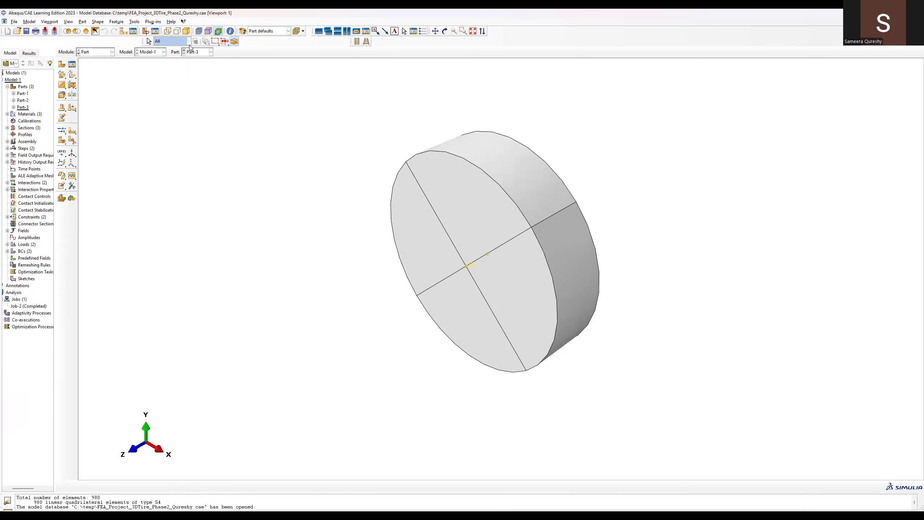
pyautogui.click(210, 52)
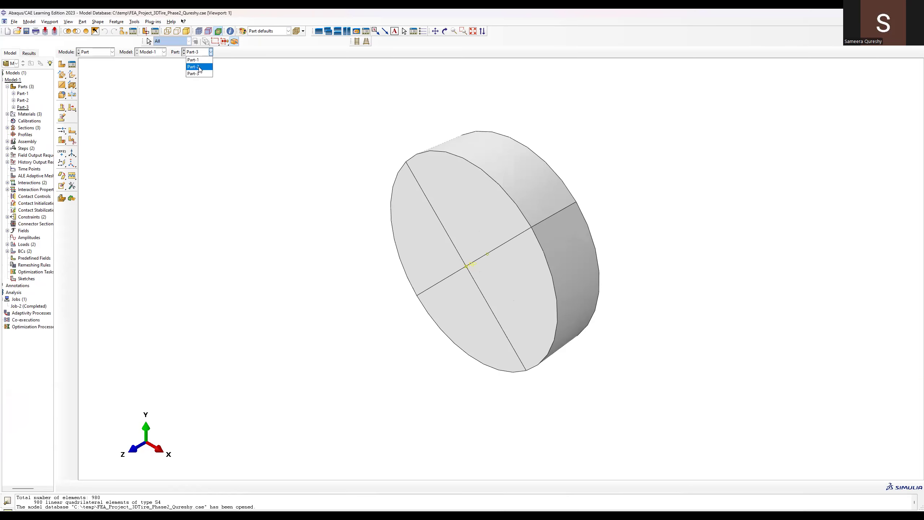
pyautogui.click(198, 71)
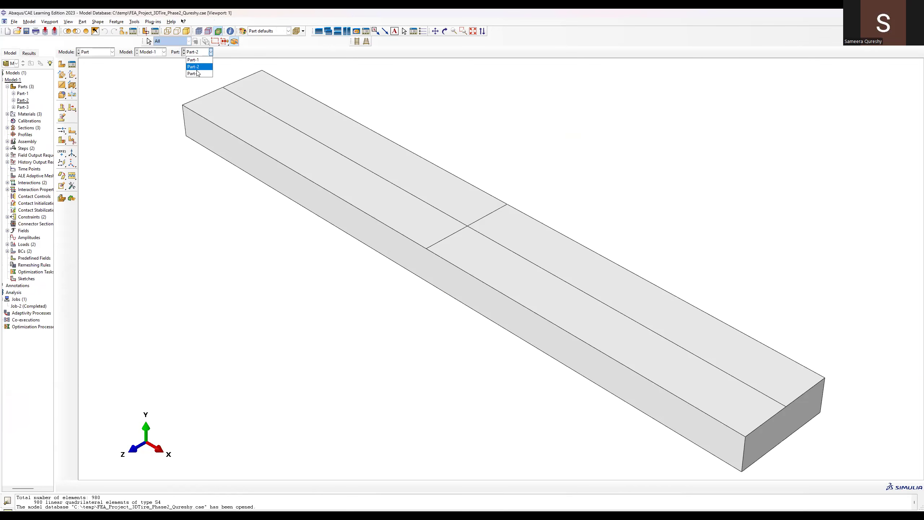
pyautogui.click(197, 73)
pyautogui.click(203, 54)
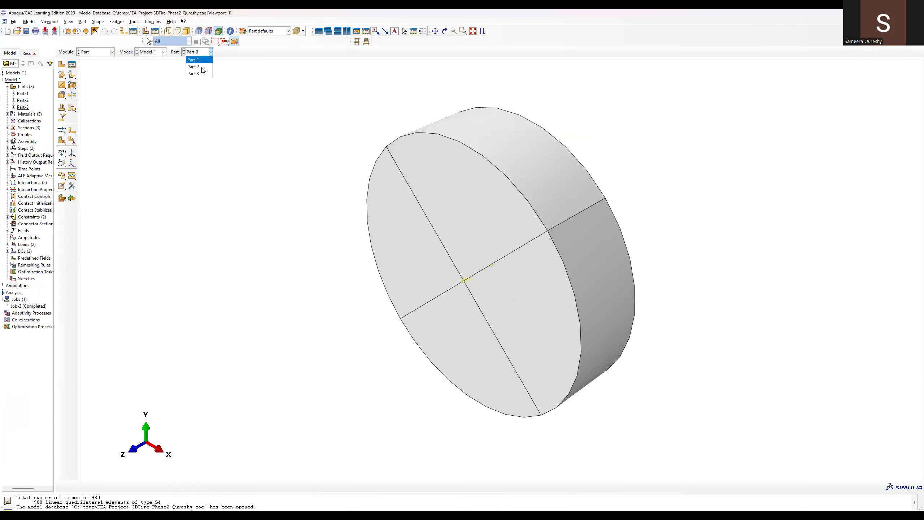
pyautogui.click(198, 67)
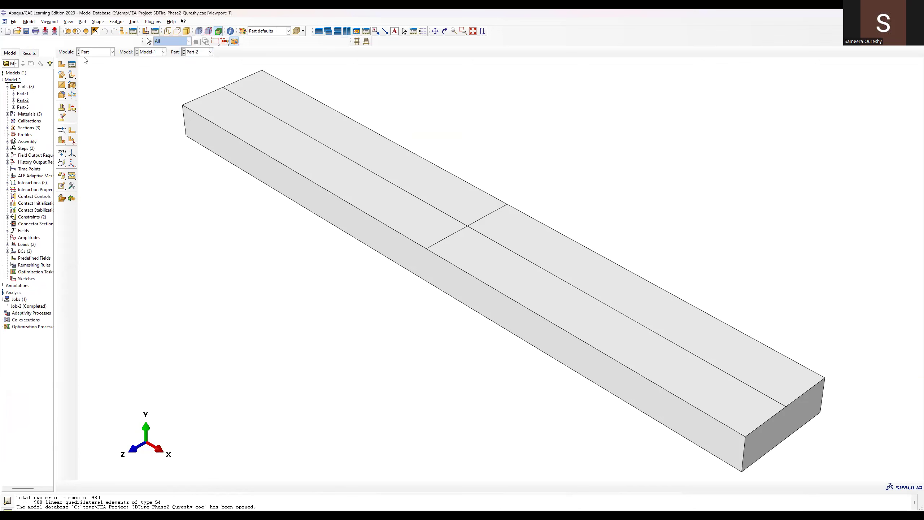
# Examine the elastic properties of Material-2 and Material-3 without changing them.
pyautogui.click(7, 115)
pyautogui.rightClick(27, 128)
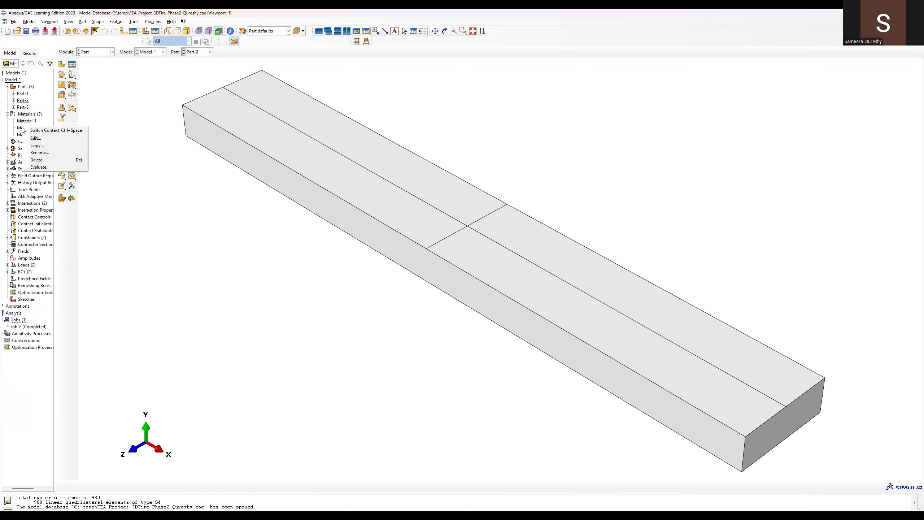
pyautogui.click(40, 145)
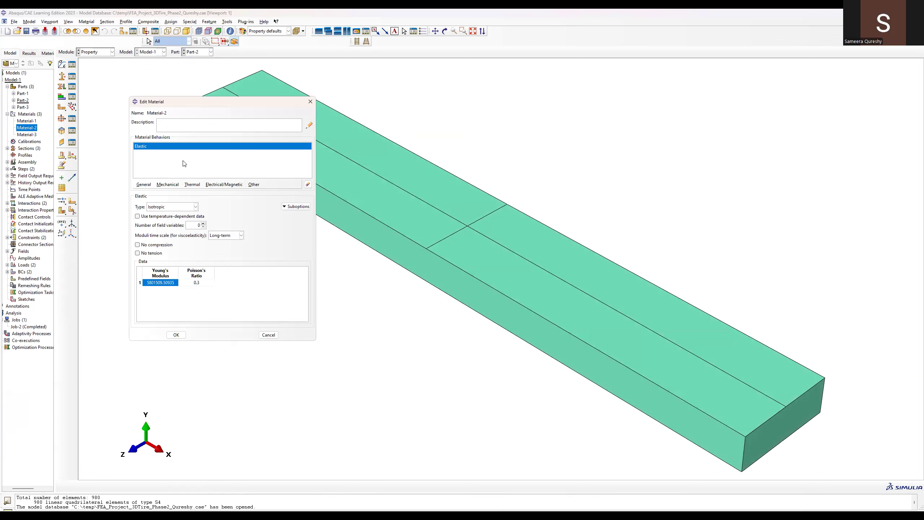
pyautogui.click(310, 103)
pyautogui.rightClick(27, 135)
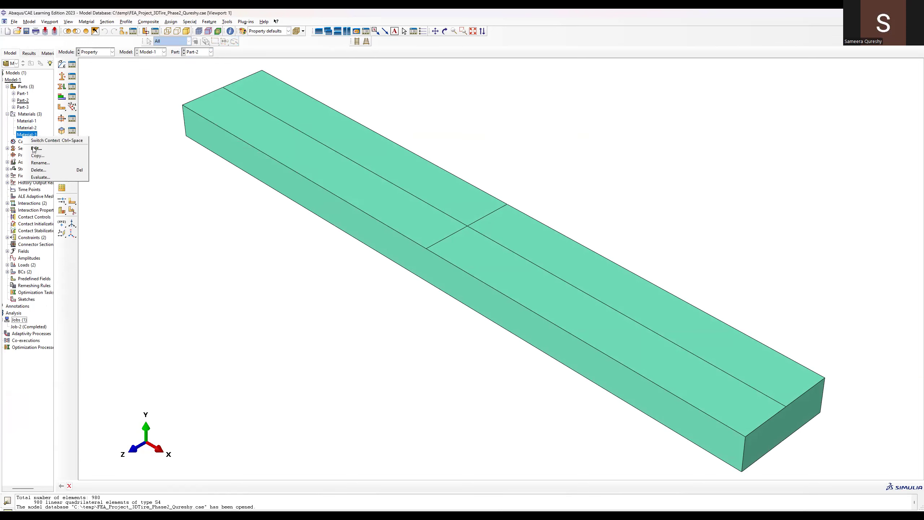
pyautogui.click(38, 155)
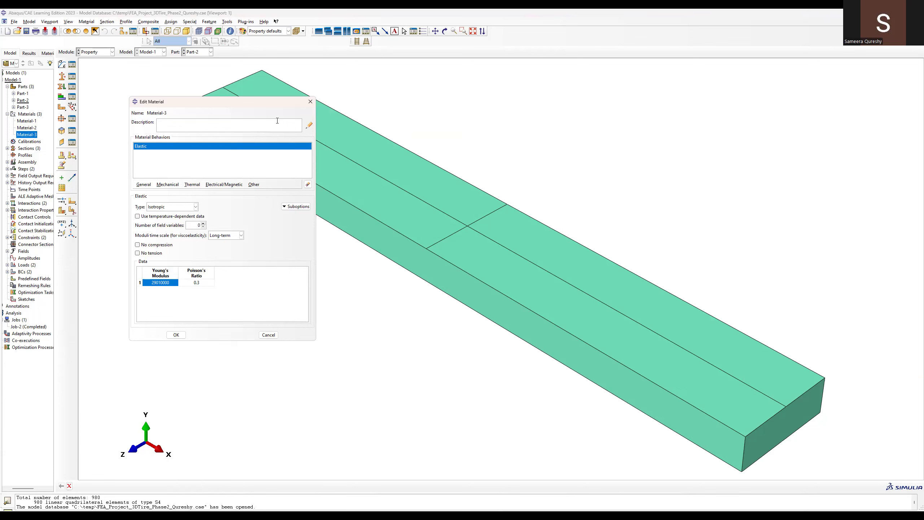
pyautogui.click(314, 104)
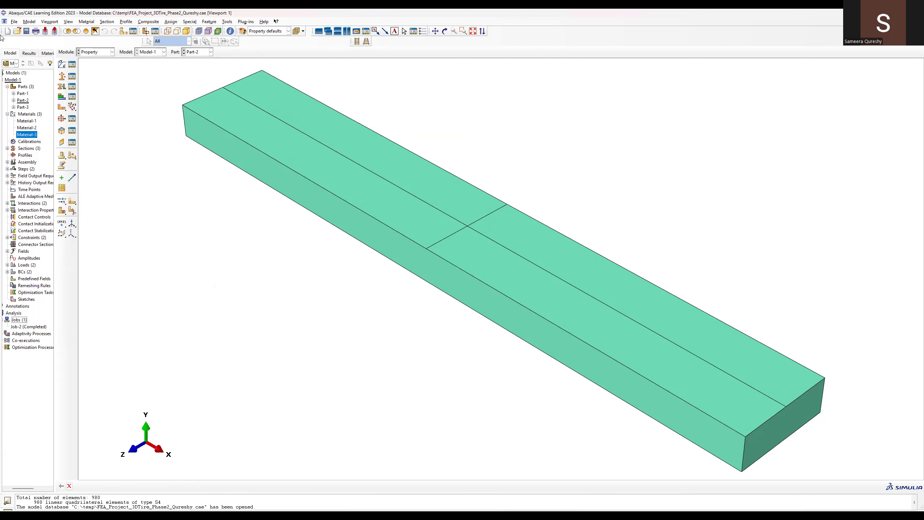
# Examine the definitions of Section-2 and Section-3 without changing them.
pyautogui.click(7, 148)
pyautogui.click(27, 162)
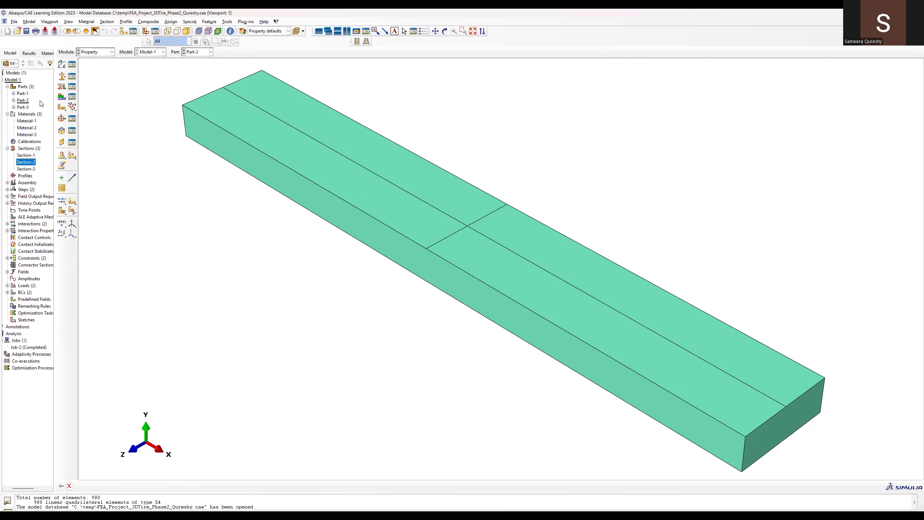
pyautogui.rightClick(27, 162)
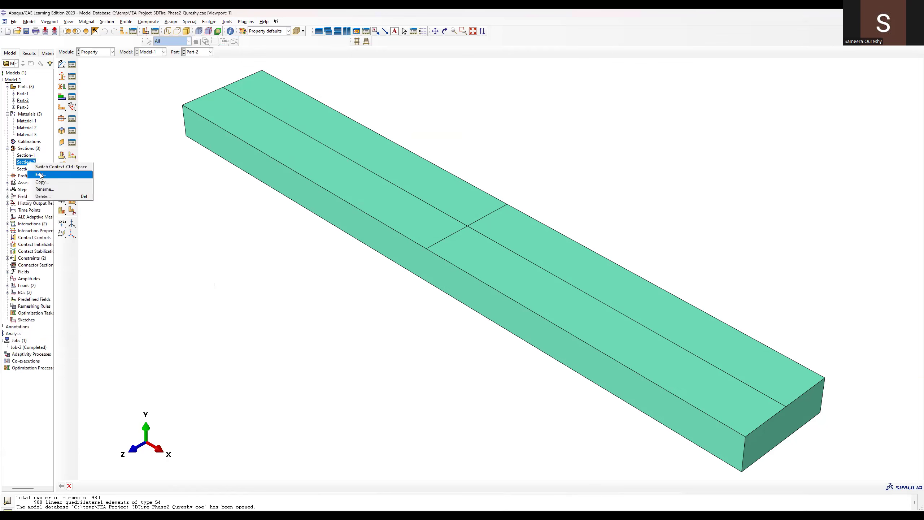
pyautogui.click(41, 175)
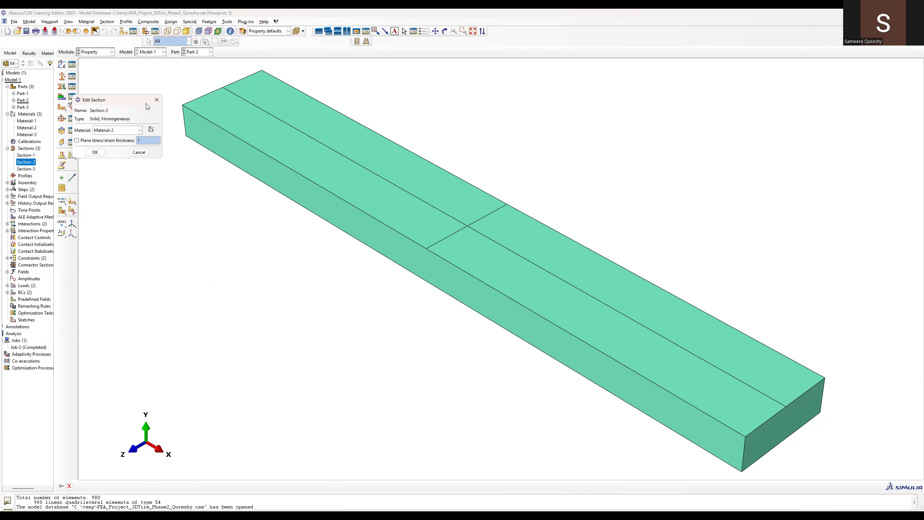
pyautogui.click(156, 100)
pyautogui.rightClick(32, 169)
pyautogui.click(40, 180)
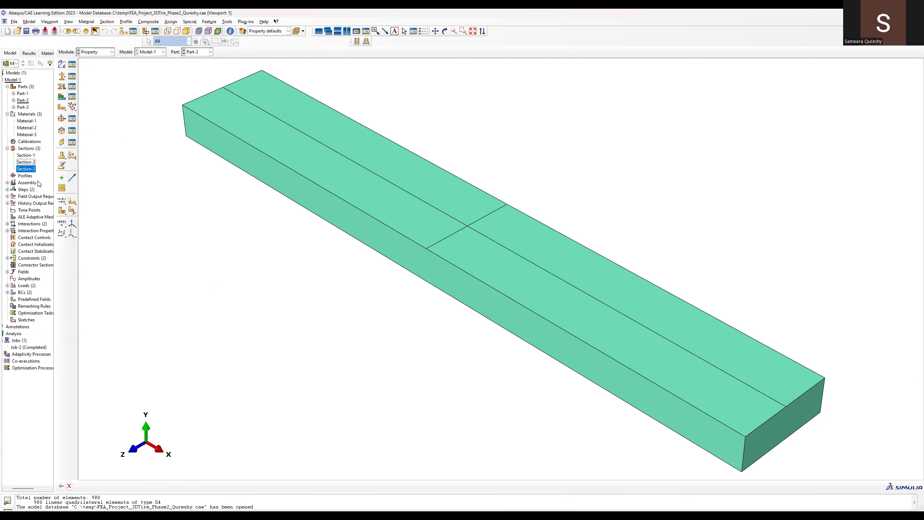
pyautogui.click(156, 100)
# Display Part-2 in the Part module and inspect its geometry from a different angle.
pyautogui.click(21, 101)
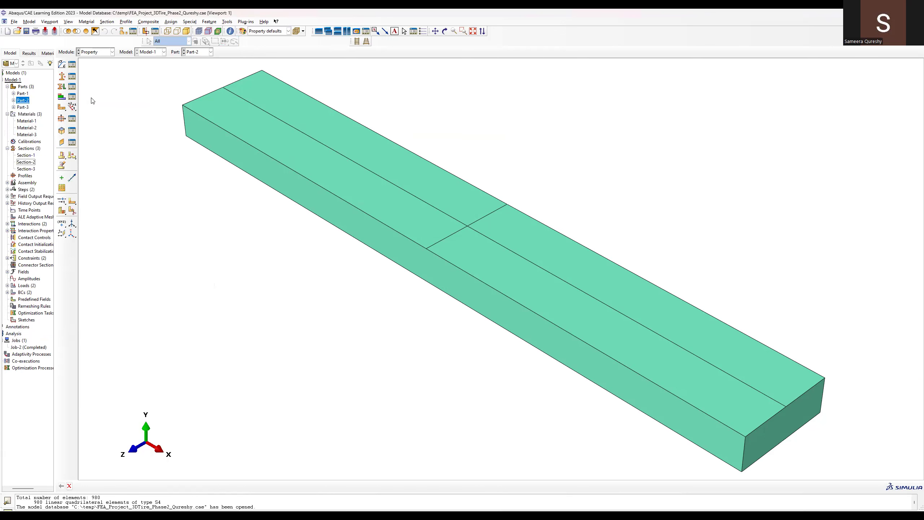
pyautogui.doubleClick(23, 102)
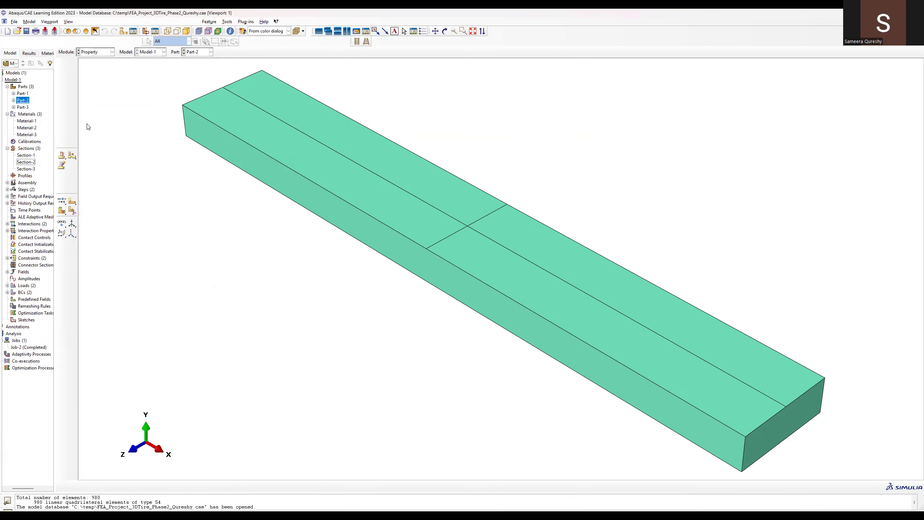
pyautogui.click(145, 51)
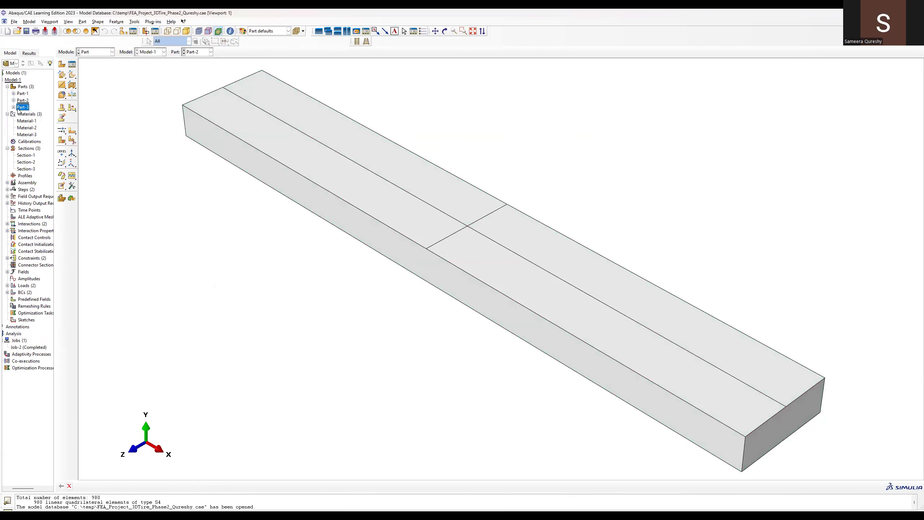
pyautogui.click(22, 169)
pyautogui.click(28, 162)
pyautogui.click(30, 169)
pyautogui.scroll(-2, 96, 162)
pyautogui.keyDown('ctrl'); pyautogui.keyDown('alt'); pyautogui.moveTo(137, 165); pyautogui.dragTo(269, 231, button='right'); pyautogui.keyUp('alt'); pyautogui.keyUp('ctrl')
pyautogui.keyDown('ctrl'); pyautogui.keyDown('alt'); pyautogui.moveTo(272, 248); pyautogui.dragTo(447, 378); pyautogui.keyUp('alt'); pyautogui.keyUp('ctrl')
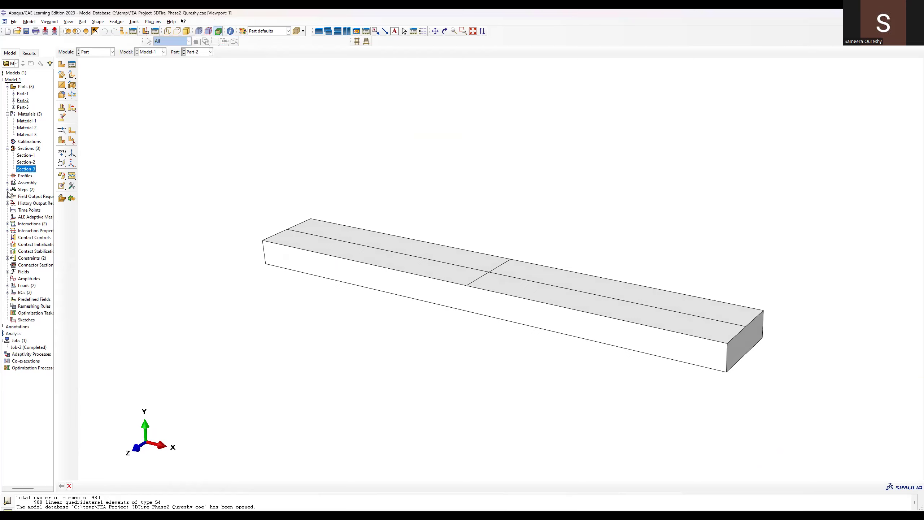
# List the model's interactions in the model tree and inspect the tire, rim and road block together in the Assembly module.
pyautogui.click(7, 224)
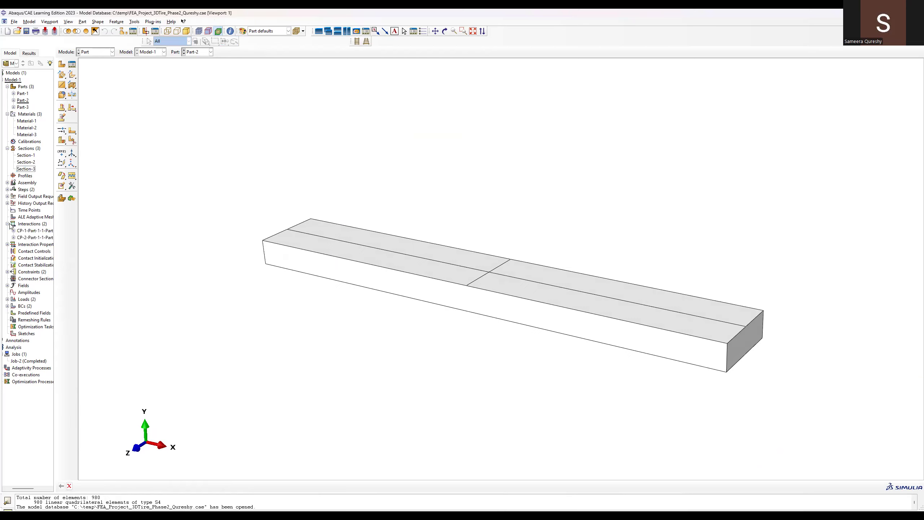
pyautogui.click(20, 230)
pyautogui.click(96, 52)
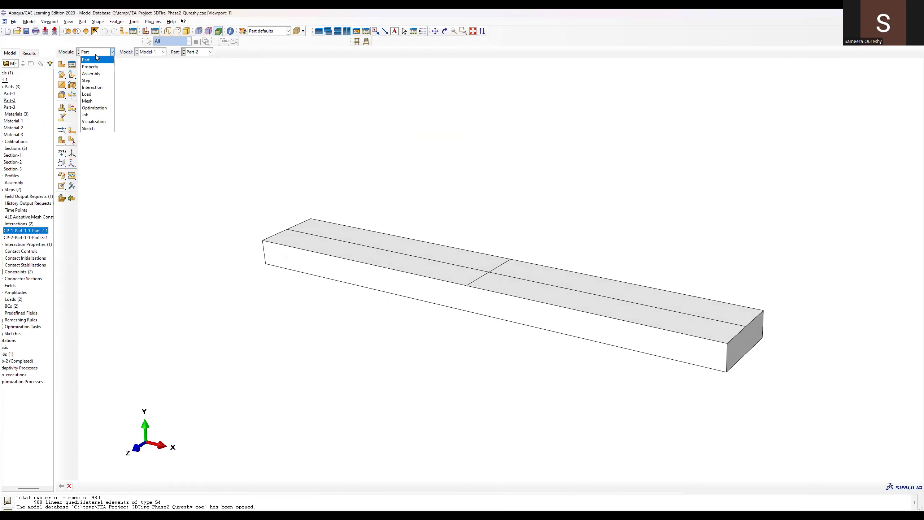
pyautogui.click(92, 76)
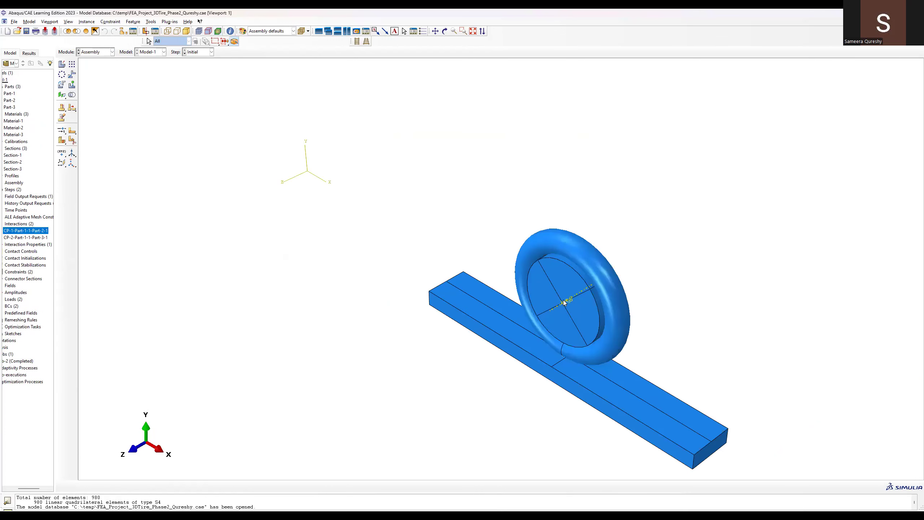
pyautogui.keyDown('ctrl'); pyautogui.keyDown('alt'); pyautogui.moveTo(554, 343); pyautogui.dragTo(505, 285); pyautogui.keyUp('alt'); pyautogui.keyUp('ctrl')
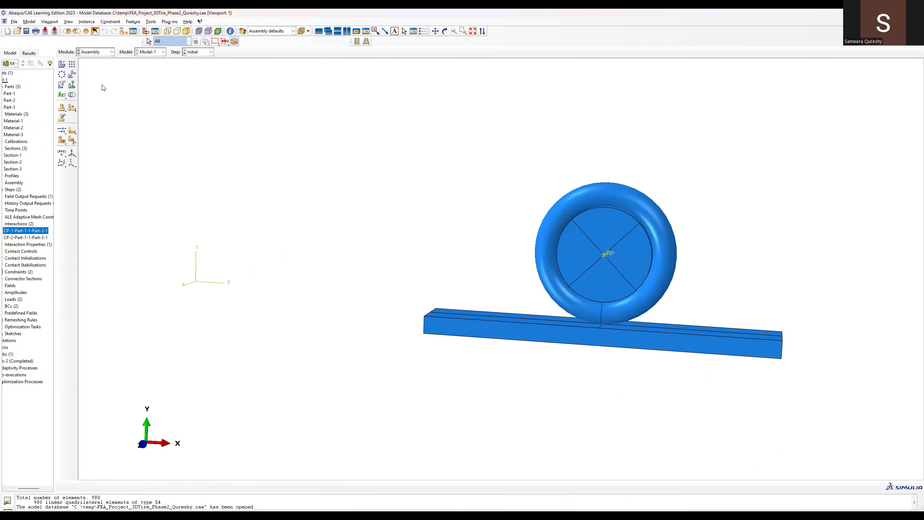
# Examine the contact interactions CP-1 between Part-1 and Part-2 and CP-2 between Part-1 and Part-3 without changing them.
pyautogui.click(94, 53)
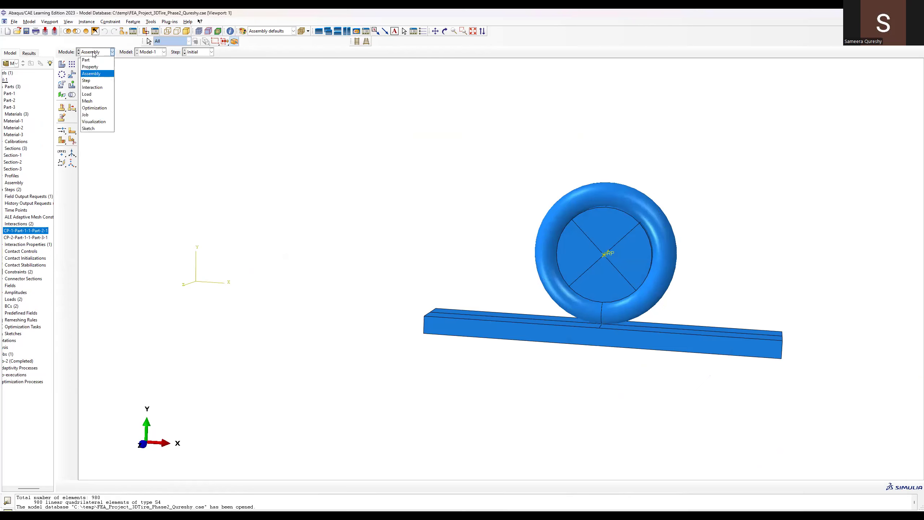
pyautogui.click(93, 54)
pyautogui.rightClick(13, 229)
pyautogui.click(30, 243)
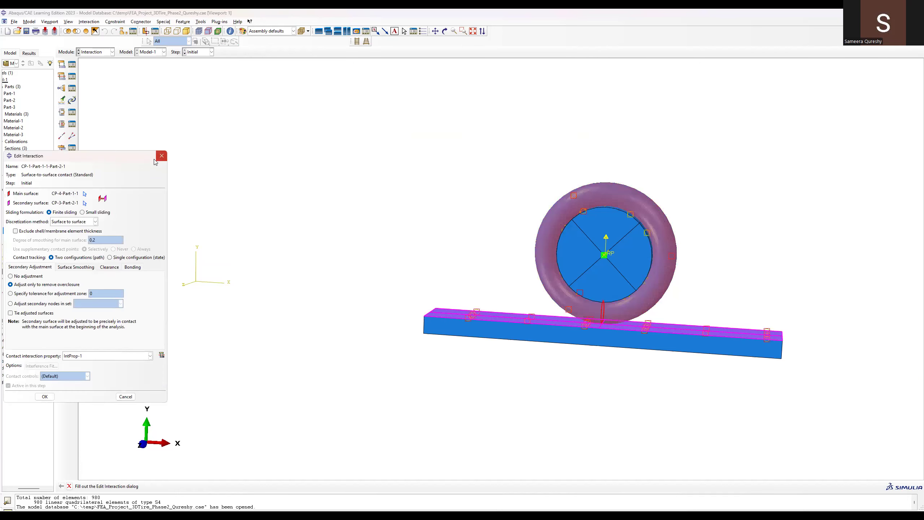
pyautogui.click(161, 155)
pyautogui.rightClick(27, 236)
pyautogui.click(64, 259)
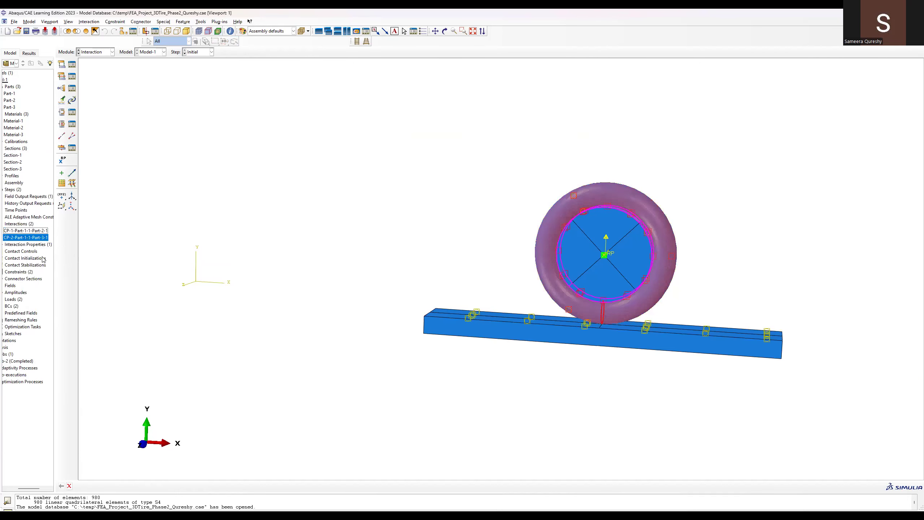
pyautogui.click(162, 156)
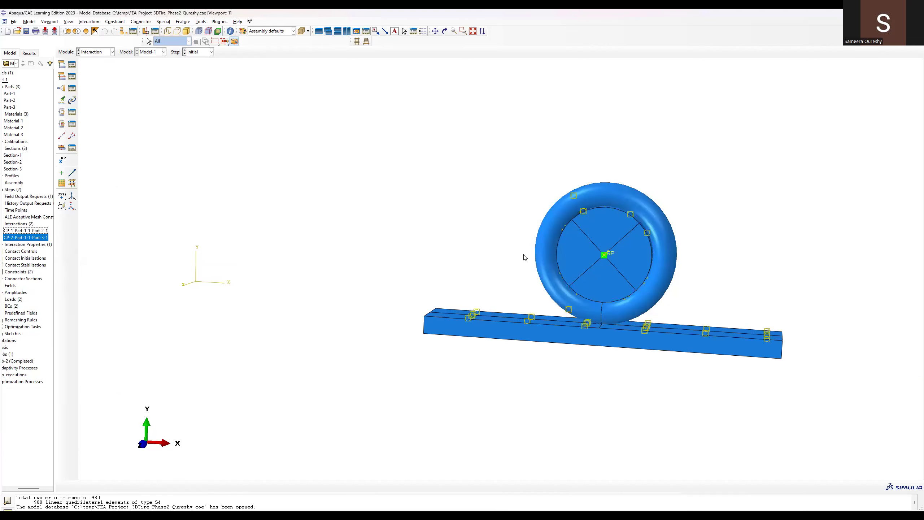
# Expand the Constraints entry in the model tree and highlight Constraint-1 and Constraint-2 on the assembly.
pyautogui.click(4, 272)
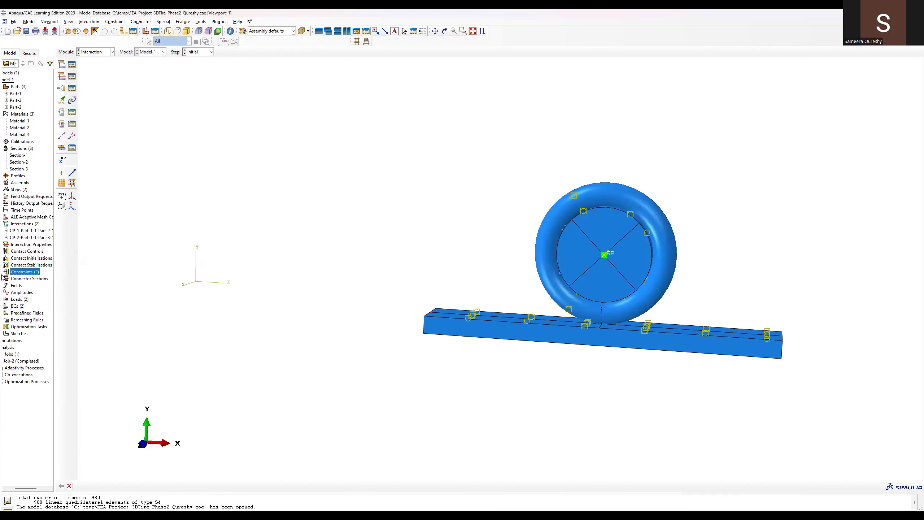
pyautogui.click(12, 491)
pyautogui.click(13, 271)
pyautogui.click(33, 281)
pyautogui.click(33, 285)
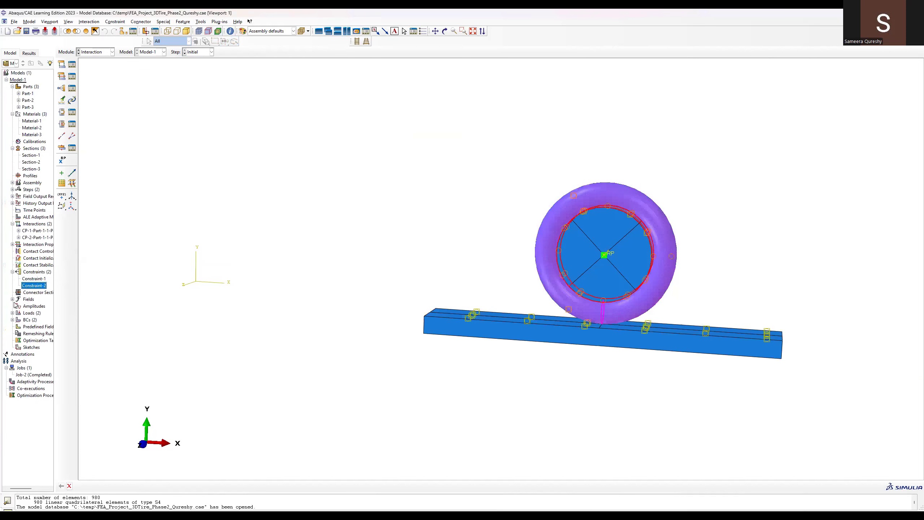
# Expand the Loads entry and examine the body force definition of Load-2 without changing it.
pyautogui.click(12, 313)
pyautogui.click(29, 327)
pyautogui.rightClick(31, 326)
pyautogui.click(40, 330)
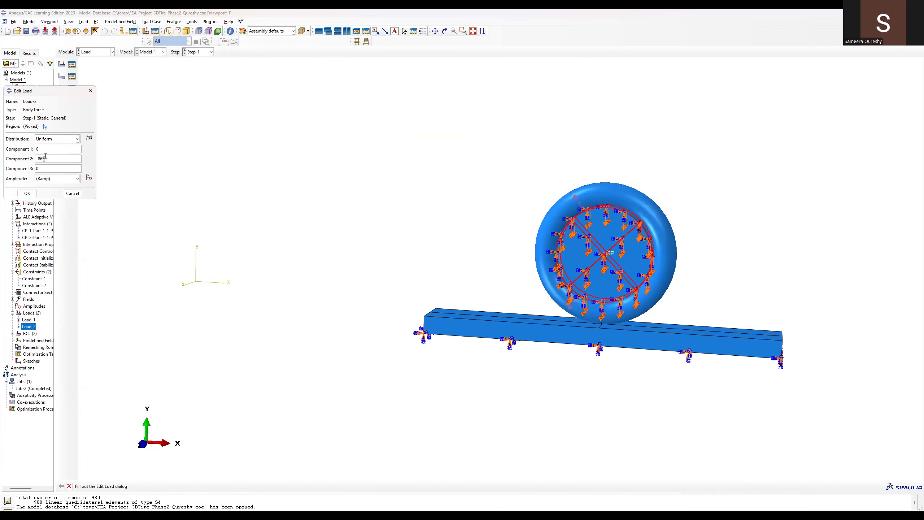
pyautogui.click(91, 92)
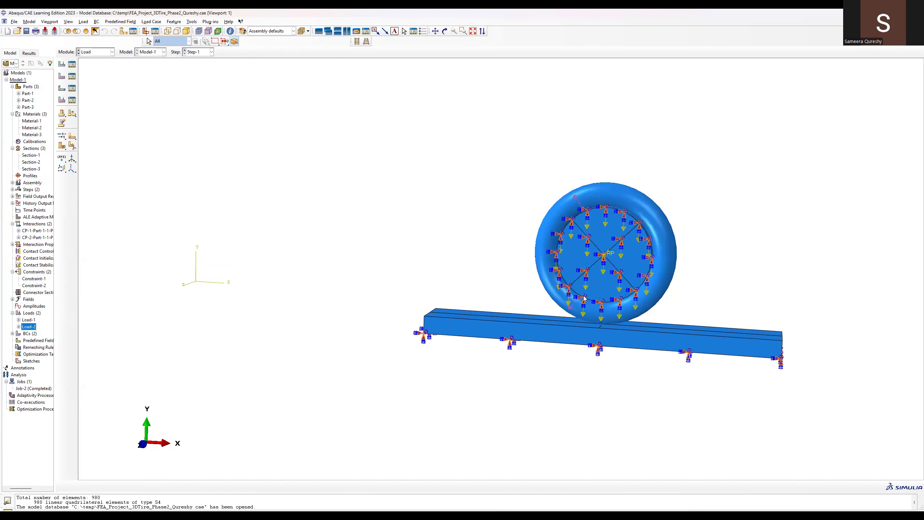
# Expand the BCs entry and compare the regions that BC-1 and BC-2 act on.
pyautogui.click(13, 334)
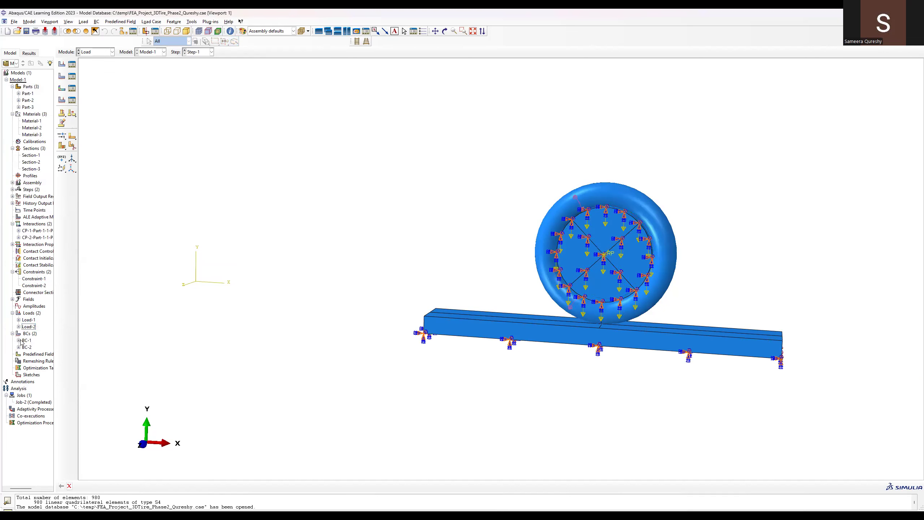
pyautogui.rightClick(24, 341)
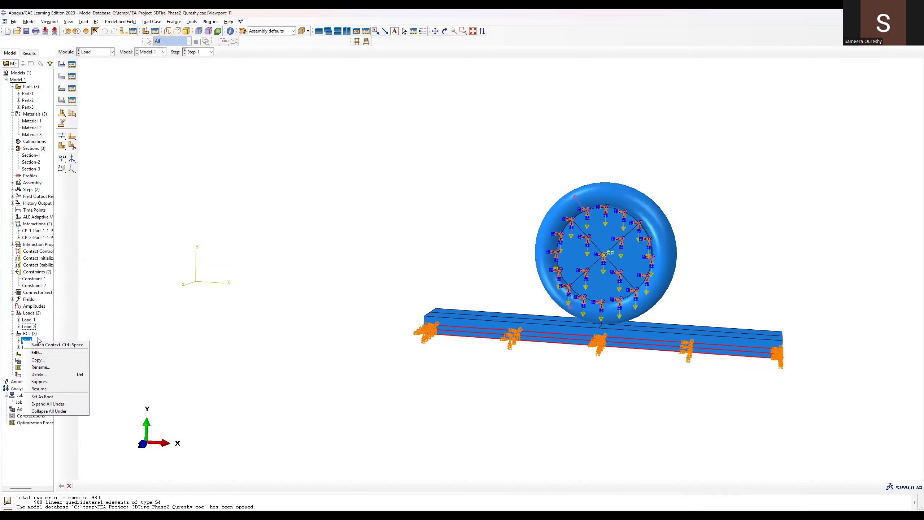
pyautogui.press('Escape')
pyautogui.click(27, 347)
pyautogui.click(30, 341)
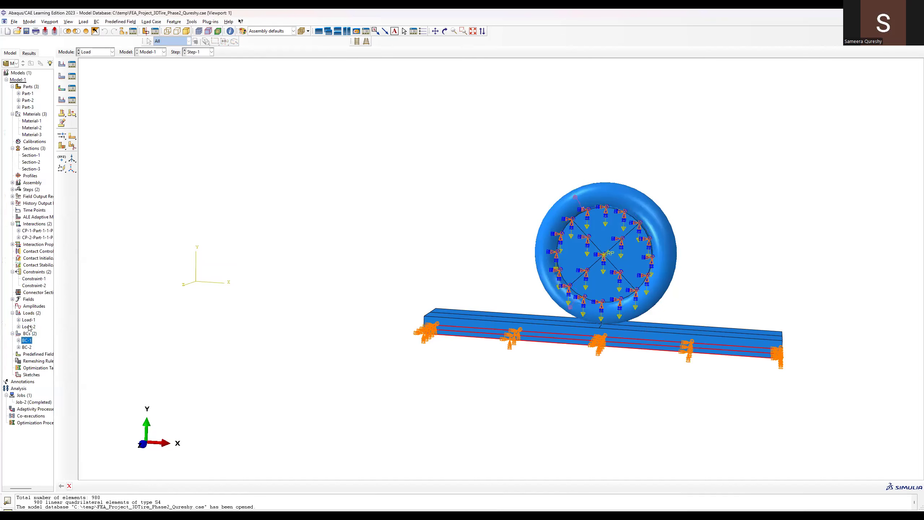
pyautogui.click(28, 347)
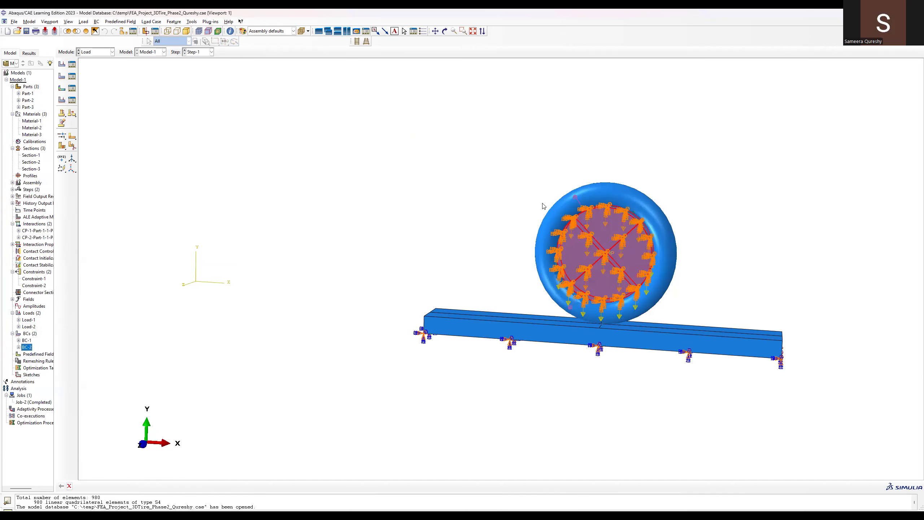
pyautogui.click(22, 342)
# Switch to the Mesh module and view the meshed assembly and the mesh of Part-2 alone.
pyautogui.click(22, 403)
pyautogui.rightClick(23, 404)
pyautogui.click(151, 292)
pyautogui.click(99, 52)
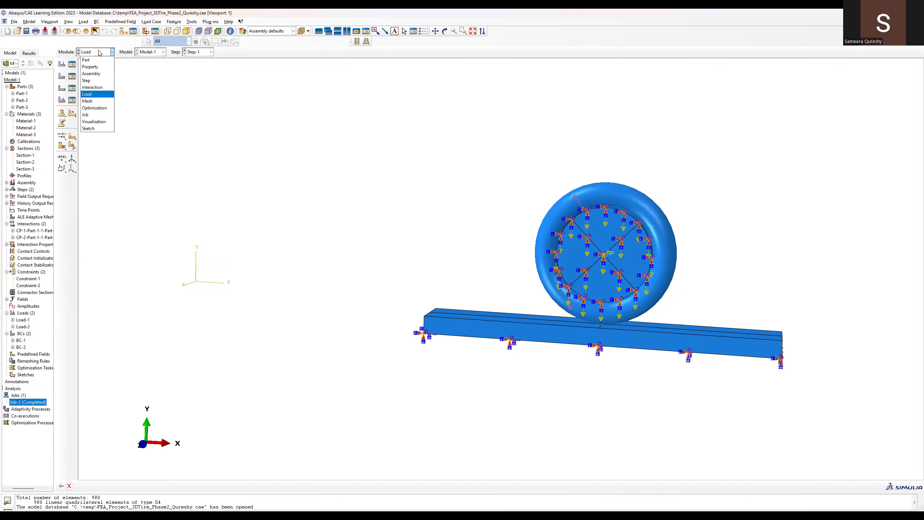
pyautogui.click(88, 100)
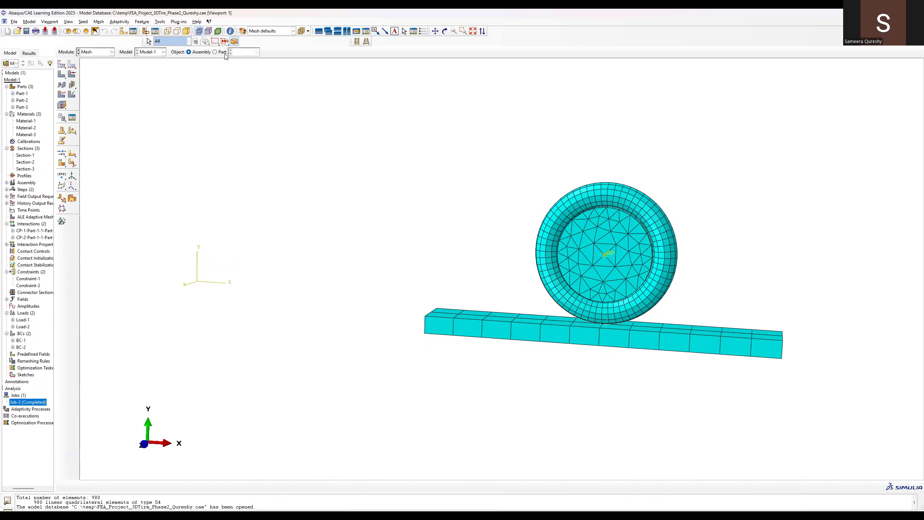
pyautogui.click(224, 52)
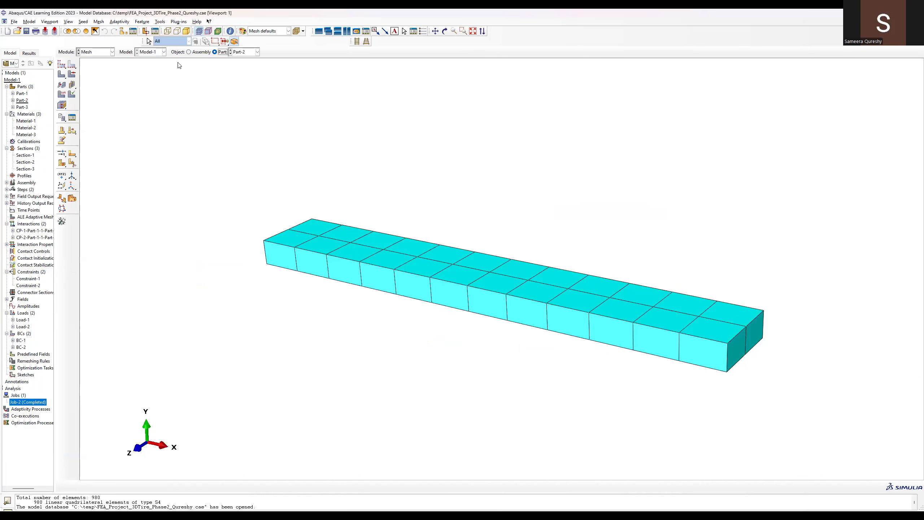
# Check the element type and the mesh controls assigned to Part-2 without changing them.
pyautogui.click(62, 93)
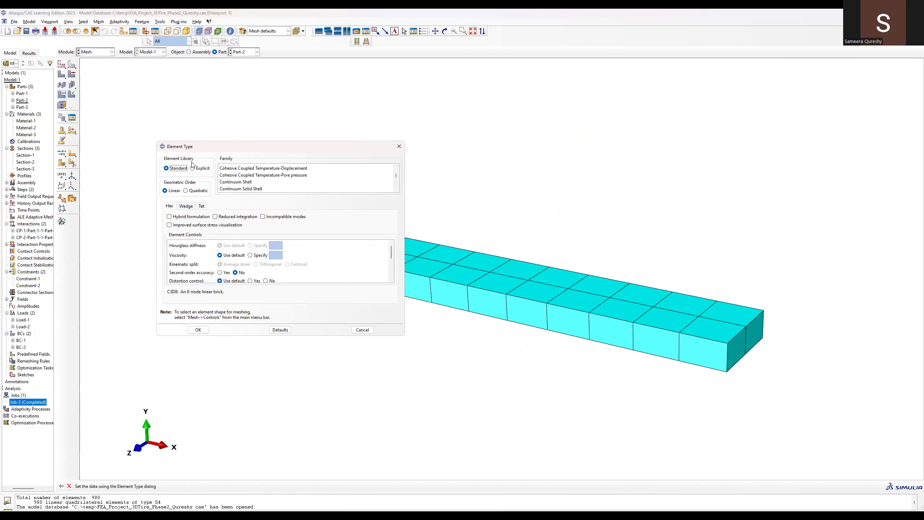
pyautogui.scroll(-3, 381, 170)
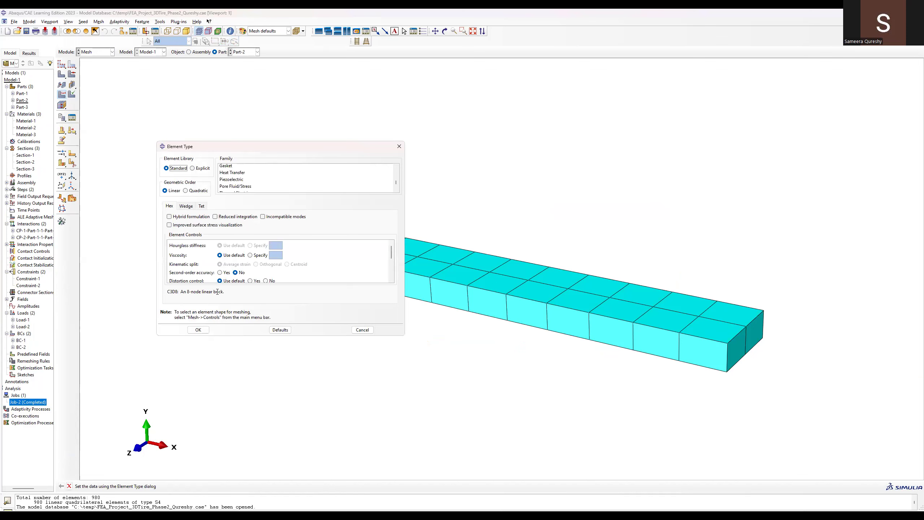
pyautogui.click(399, 146)
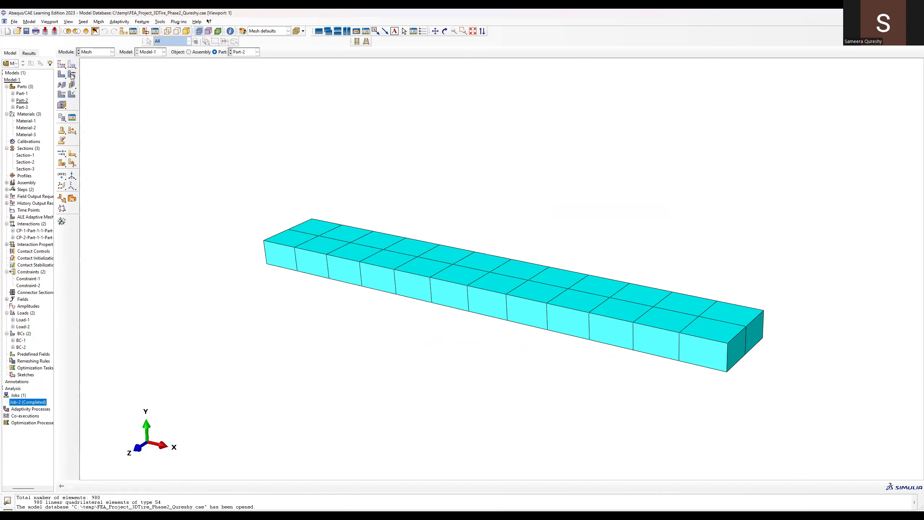
pyautogui.click(72, 75)
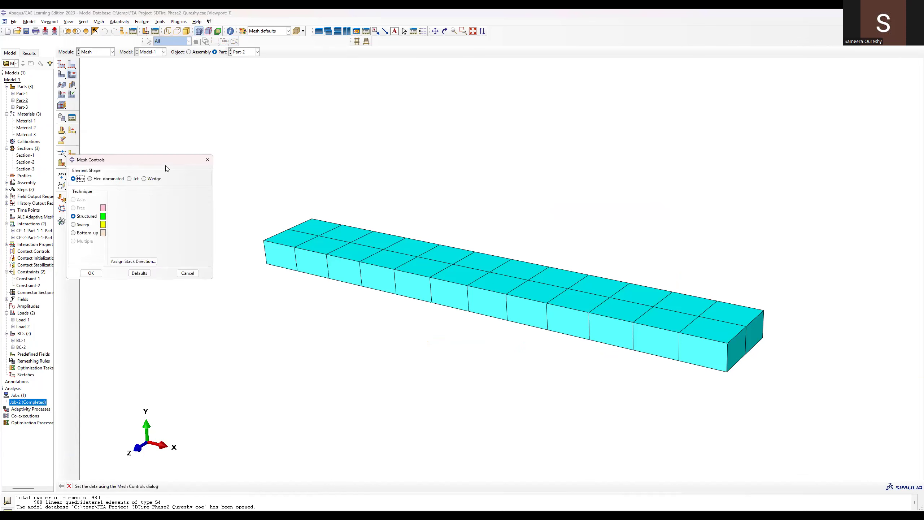
pyautogui.click(207, 159)
# Display the mesh of Part-3 and check the mesh controls for the whole part without changing them.
pyautogui.click(258, 52)
pyautogui.click(251, 74)
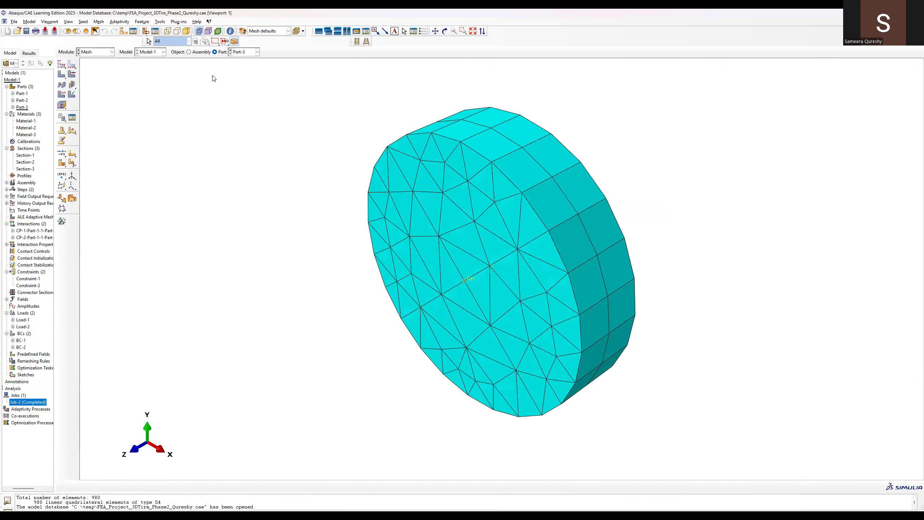
pyautogui.click(72, 75)
pyautogui.moveTo(535, 224); pyautogui.dragTo(749, 413)
pyautogui.middleClick(749, 413)
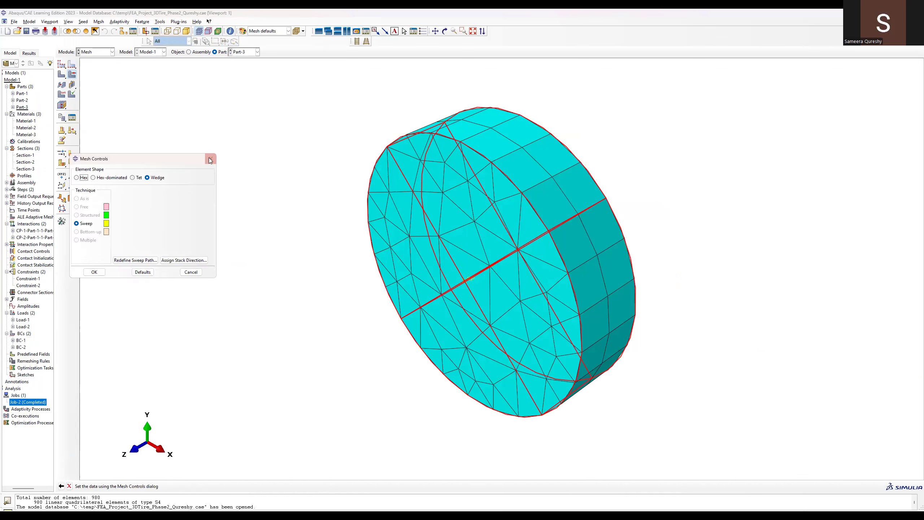
pyautogui.click(211, 158)
# Check the element type assigned to all of Part-3 without changing it.
pyautogui.moveTo(240, 70); pyautogui.dragTo(697, 428)
pyautogui.middleClick(140, 274)
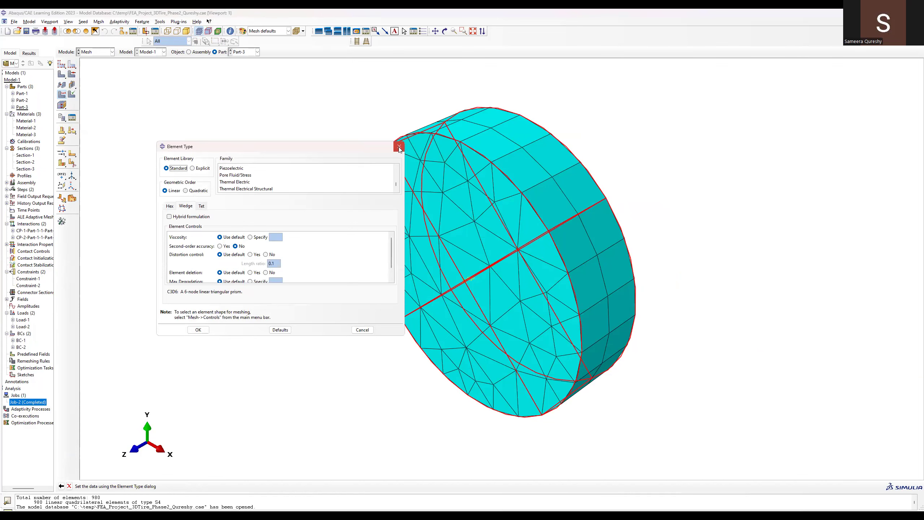
pyautogui.click(398, 146)
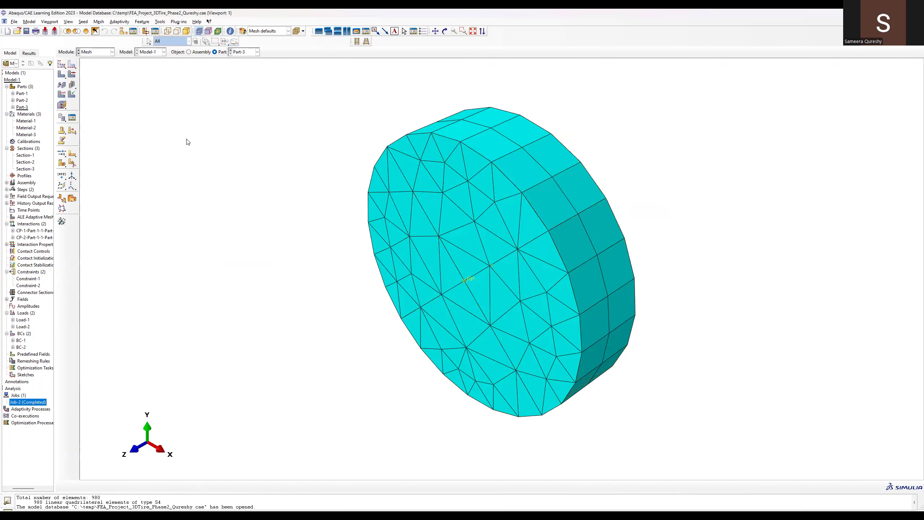
# Display the full assembly's mesh and query the mesh statistics for the entire assembly.
pyautogui.click(194, 53)
pyautogui.scroll(-1, 326, 143)
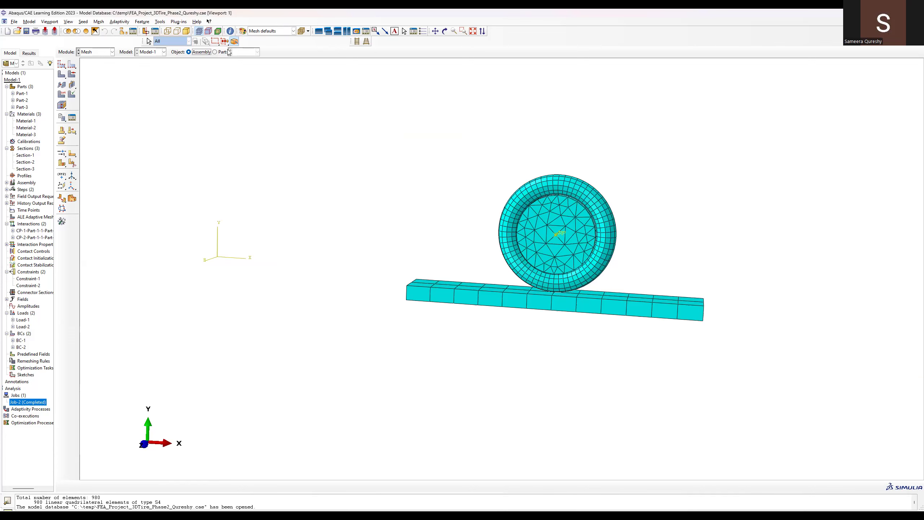
pyautogui.click(232, 31)
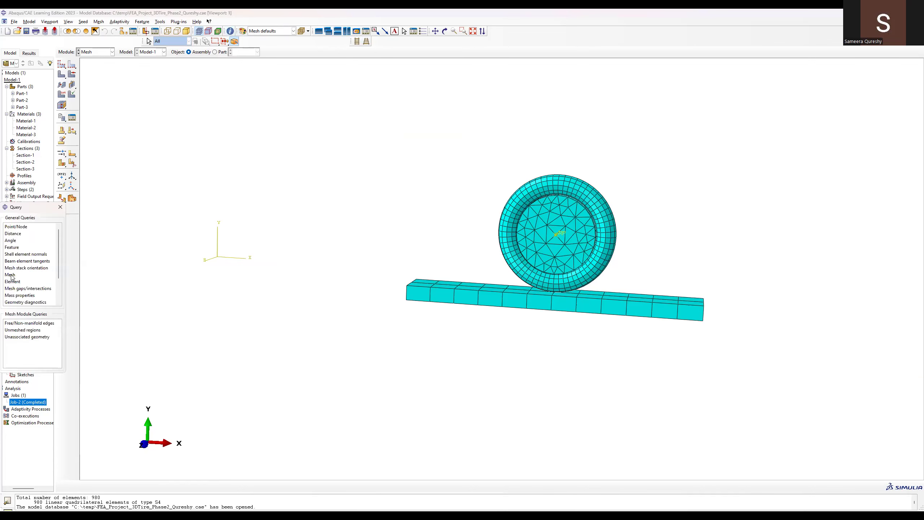
pyautogui.click(11, 275)
pyautogui.scroll(4, 107, 499)
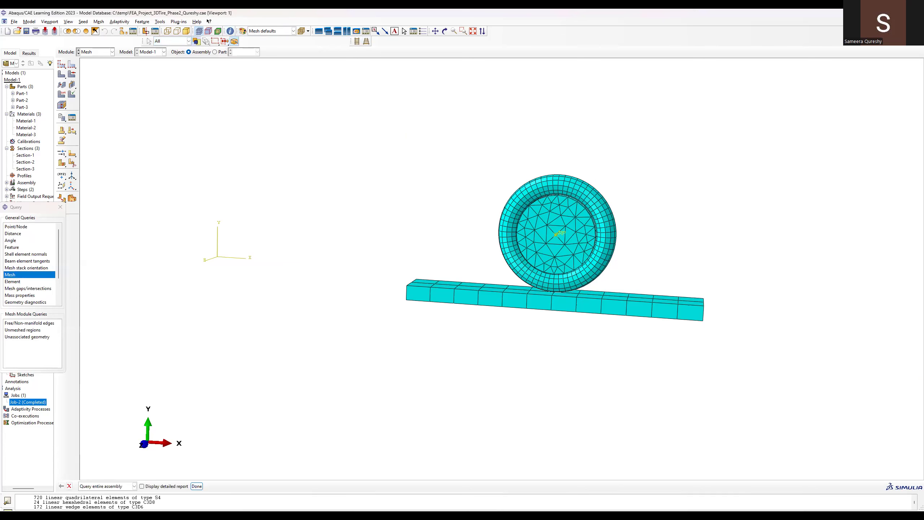
pyautogui.click(61, 207)
# Submit Job-2 for analysis again, allowing its existing job files to be overwritten.
pyautogui.rightClick(26, 402)
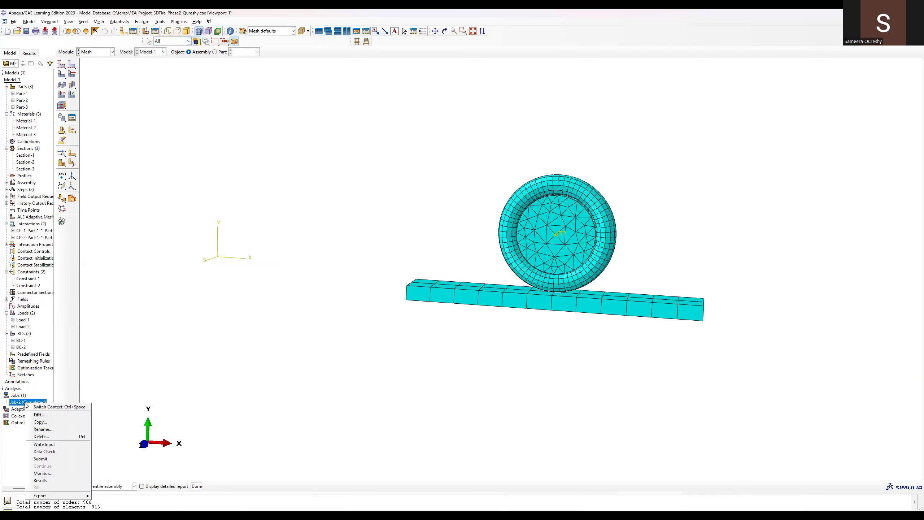
pyautogui.click(41, 460)
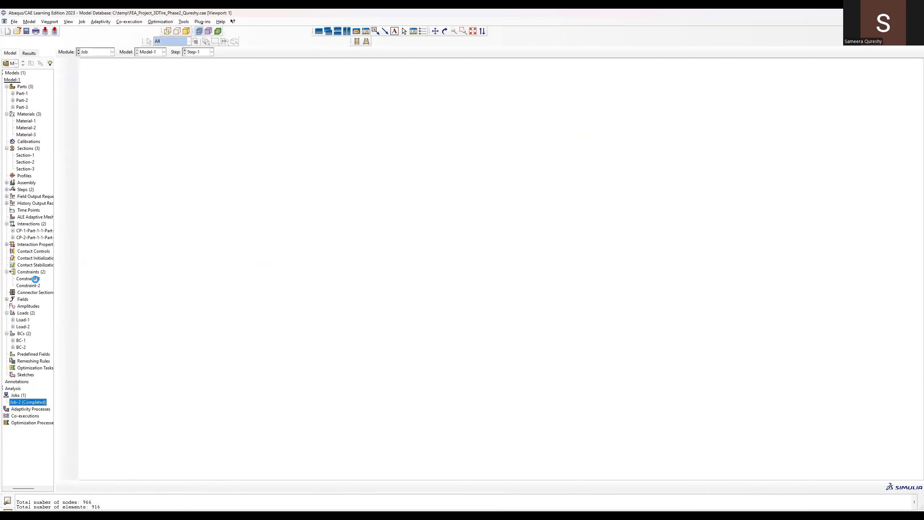
pyautogui.click(22, 267)
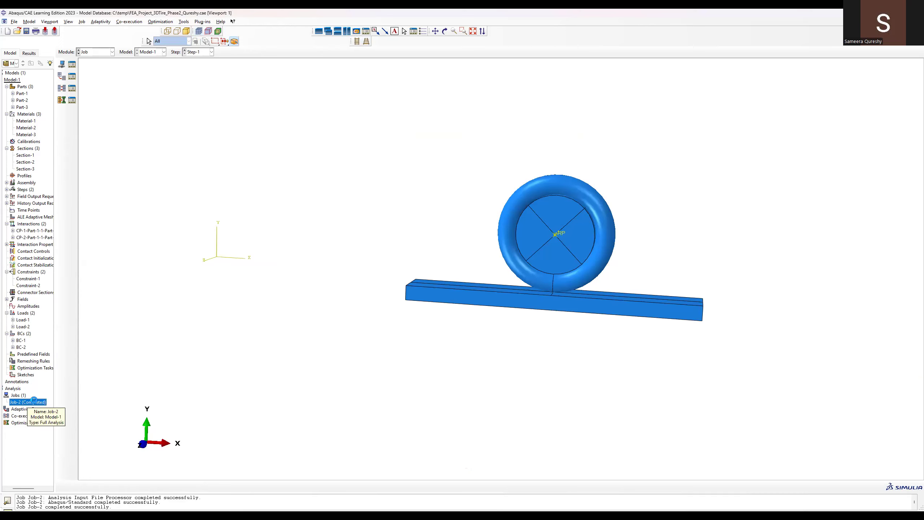
# Open the Job-2 results and plot the von Mises stress contours on the deformed tire and road assembly.
pyautogui.rightClick(34, 401)
pyautogui.click(46, 472)
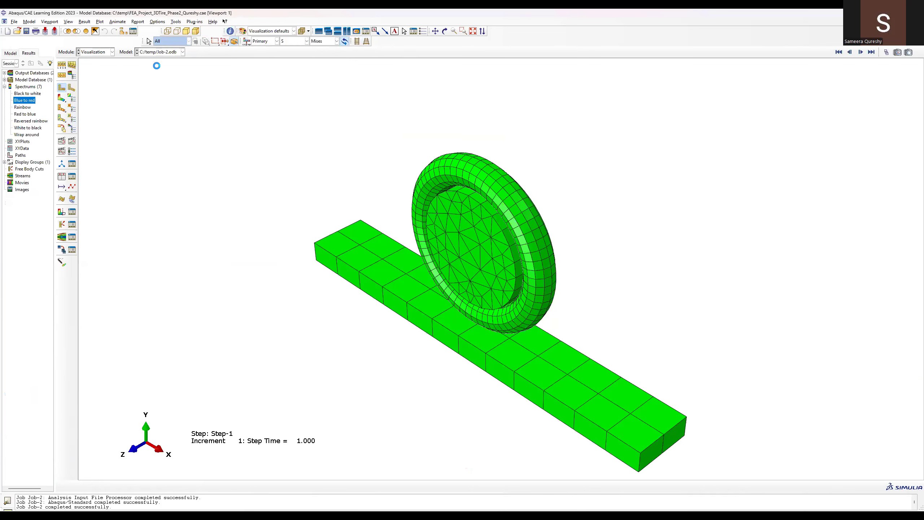
pyautogui.click(62, 99)
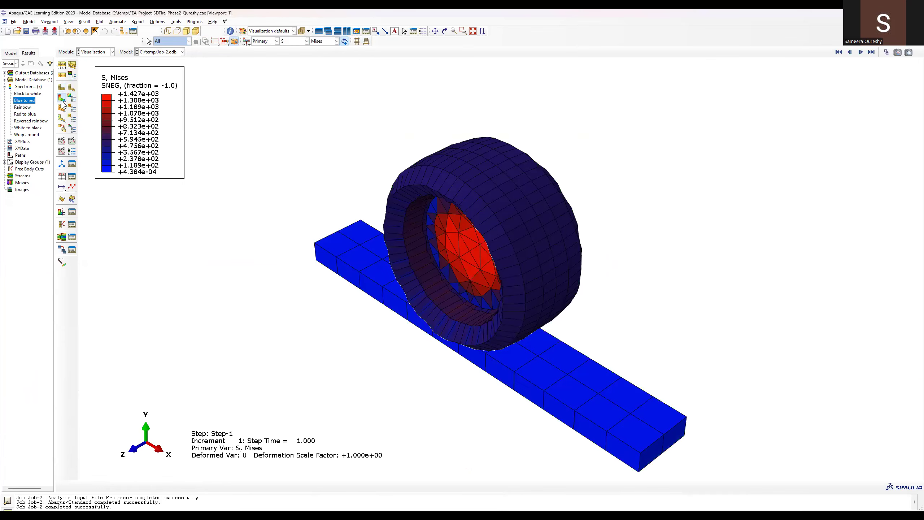
pyautogui.keyDown('ctrl'); pyautogui.keyDown('alt'); pyautogui.moveTo(414, 214); pyautogui.dragTo(428, 164); pyautogui.keyUp('alt'); pyautogui.keyUp('ctrl')
pyautogui.keyDown('ctrl'); pyautogui.keyDown('alt'); pyautogui.moveTo(533, 143); pyautogui.dragTo(272, 167); pyautogui.keyUp('alt'); pyautogui.keyUp('ctrl')
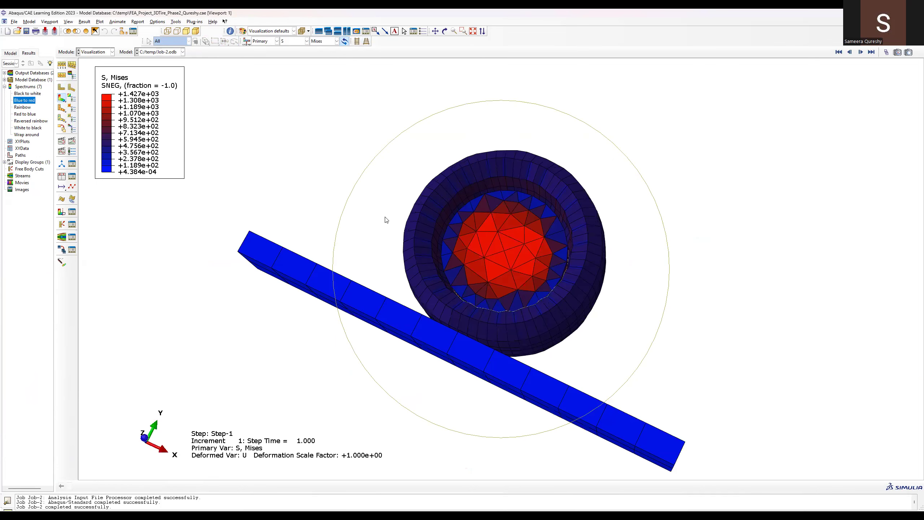
pyautogui.keyDown('ctrl'); pyautogui.keyDown('alt'); pyautogui.moveTo(148, 66); pyautogui.dragTo(168, 61); pyautogui.keyUp('alt'); pyautogui.keyUp('ctrl')
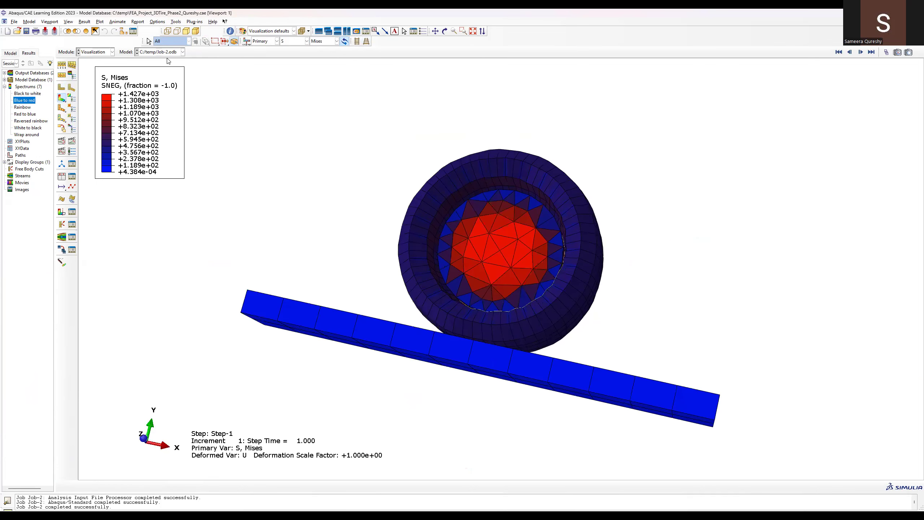
# Plot the rotational displacement (UR) magnitude contours, followed by the displacement (U) magnitude contours.
pyautogui.click(288, 41)
pyautogui.click(291, 139)
pyautogui.keyDown('ctrl'); pyautogui.keyDown('alt'); pyautogui.moveTo(379, 178); pyautogui.dragTo(297, 143); pyautogui.keyUp('alt'); pyautogui.keyUp('ctrl')
pyautogui.press('Down')
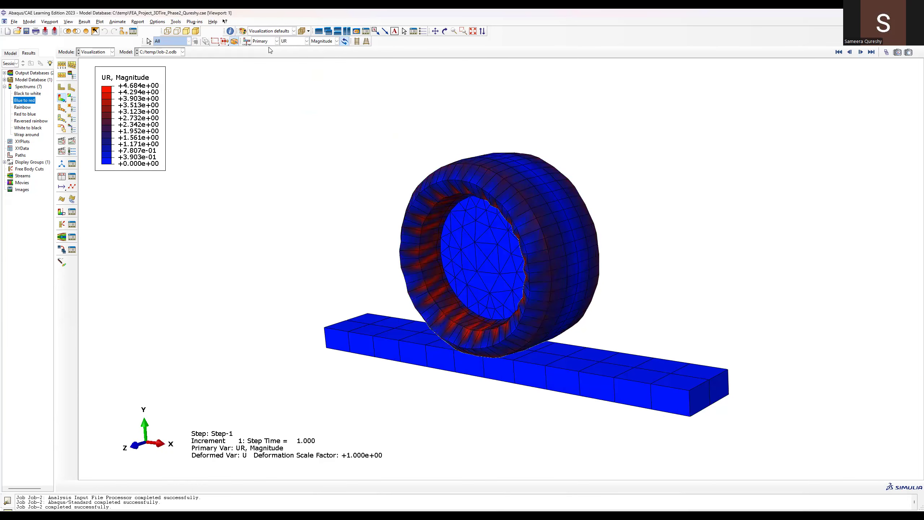
pyautogui.click(295, 42)
pyautogui.click(289, 139)
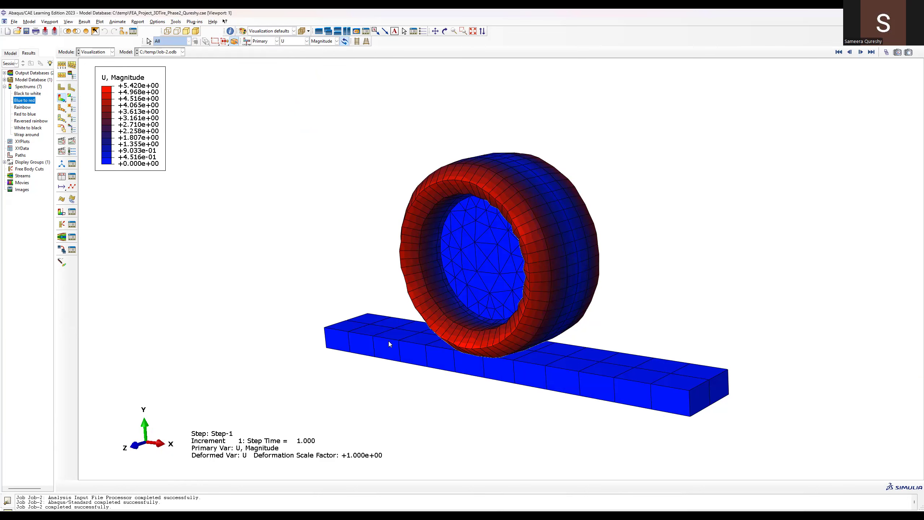
# Examine the displacement magnitude contours on the deformed tire from the front, underside and tread, and return to the model tree.
pyautogui.keyDown('ctrl'); pyautogui.keyDown('alt'); pyautogui.moveTo(297, 347); pyautogui.dragTo(376, 334); pyautogui.keyUp('alt'); pyautogui.keyUp('ctrl')
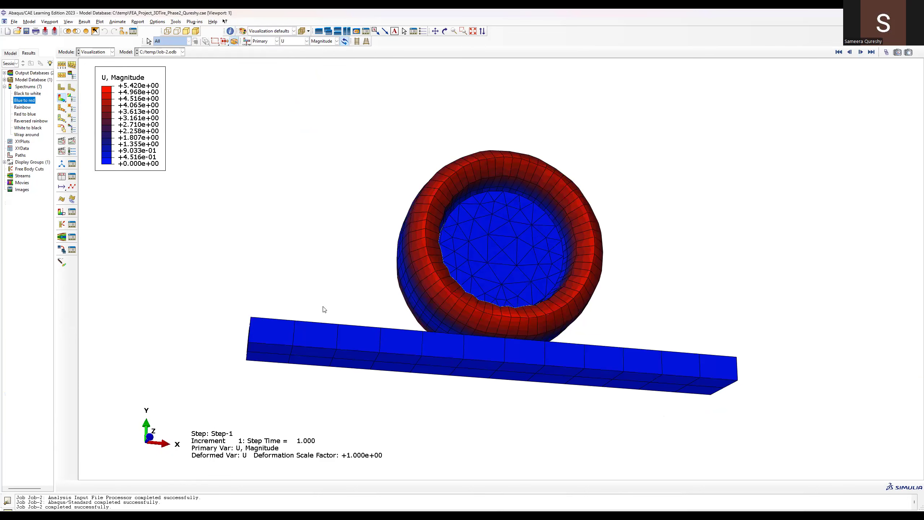
pyautogui.keyDown('ctrl'); pyautogui.keyDown('alt'); pyautogui.moveTo(408, 286); pyautogui.dragTo(439, 290); pyautogui.keyUp('alt'); pyautogui.keyUp('ctrl')
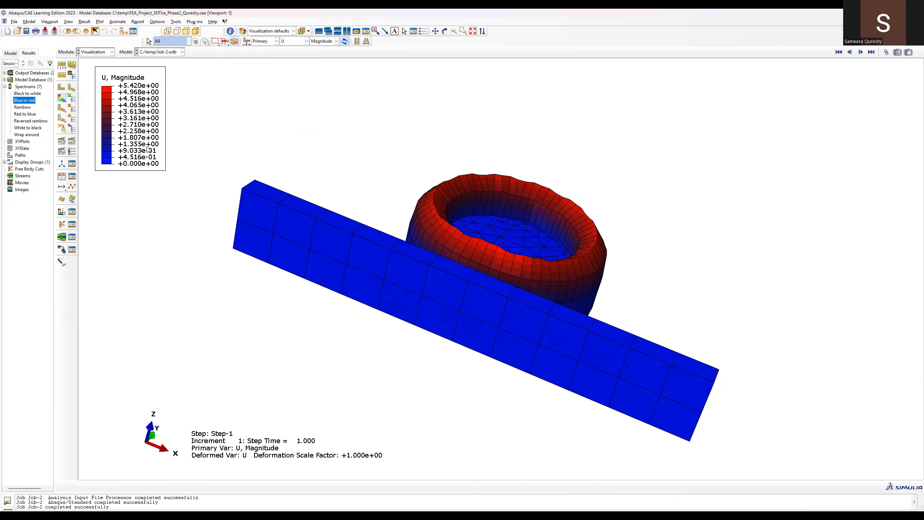
pyautogui.keyDown('ctrl'); pyautogui.keyDown('alt'); pyautogui.moveTo(148, 149); pyautogui.dragTo(465, 398); pyautogui.keyUp('alt'); pyautogui.keyUp('ctrl')
pyautogui.keyDown('ctrl'); pyautogui.keyDown('alt'); pyautogui.moveTo(544, 418); pyautogui.dragTo(587, 318); pyautogui.keyUp('alt'); pyautogui.keyUp('ctrl')
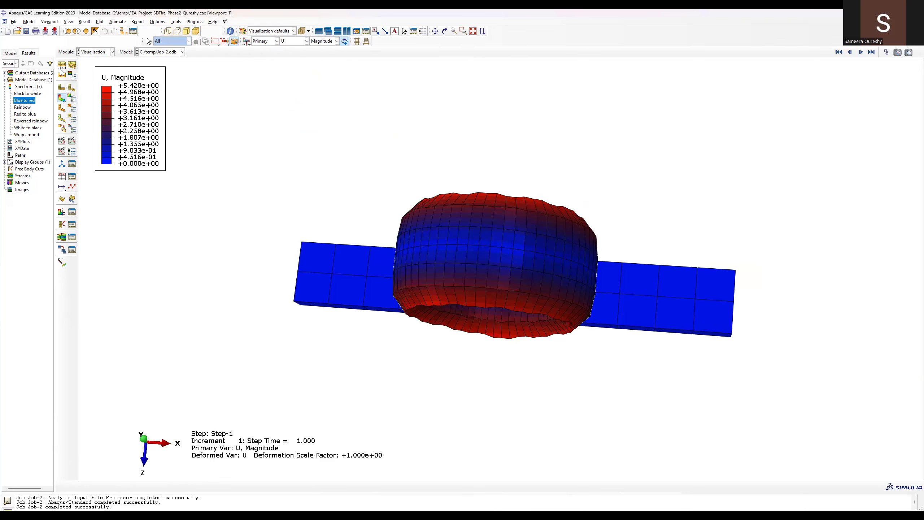
pyautogui.keyDown('ctrl'); pyautogui.keyDown('alt'); pyautogui.moveTo(428, 309); pyautogui.dragTo(389, 350); pyautogui.keyUp('alt'); pyautogui.keyUp('ctrl')
pyautogui.keyDown('ctrl'); pyautogui.keyDown('alt'); pyautogui.moveTo(466, 326); pyautogui.dragTo(521, 299); pyautogui.keyUp('alt'); pyautogui.keyUp('ctrl')
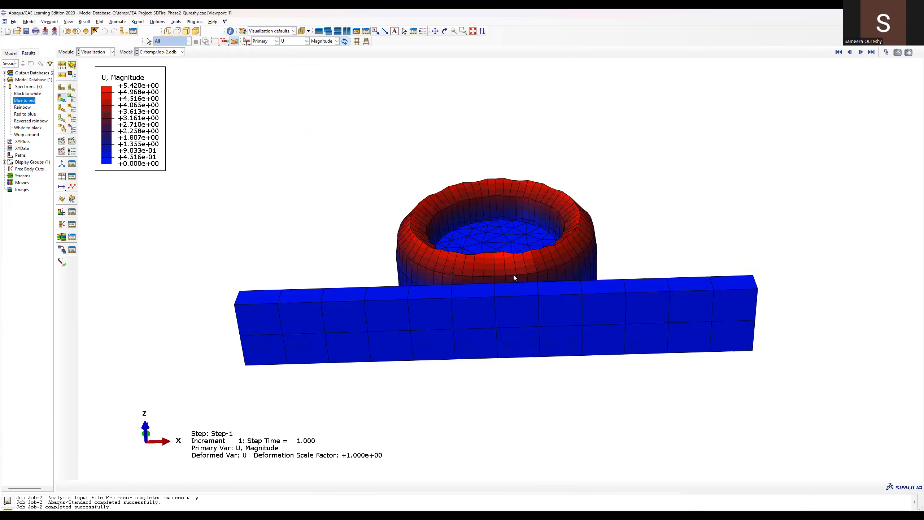
pyautogui.keyDown('ctrl'); pyautogui.keyDown('alt'); pyautogui.moveTo(453, 293); pyautogui.dragTo(475, 355); pyautogui.keyUp('alt'); pyautogui.keyUp('ctrl')
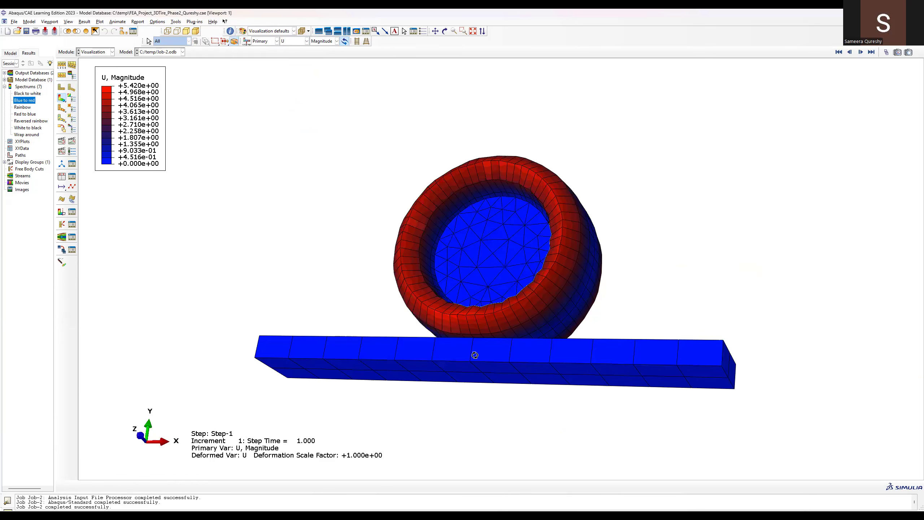
pyautogui.keyDown('ctrl'); pyautogui.keyDown('alt'); pyautogui.moveTo(366, 232); pyautogui.dragTo(382, 223); pyautogui.keyUp('alt'); pyautogui.keyUp('ctrl')
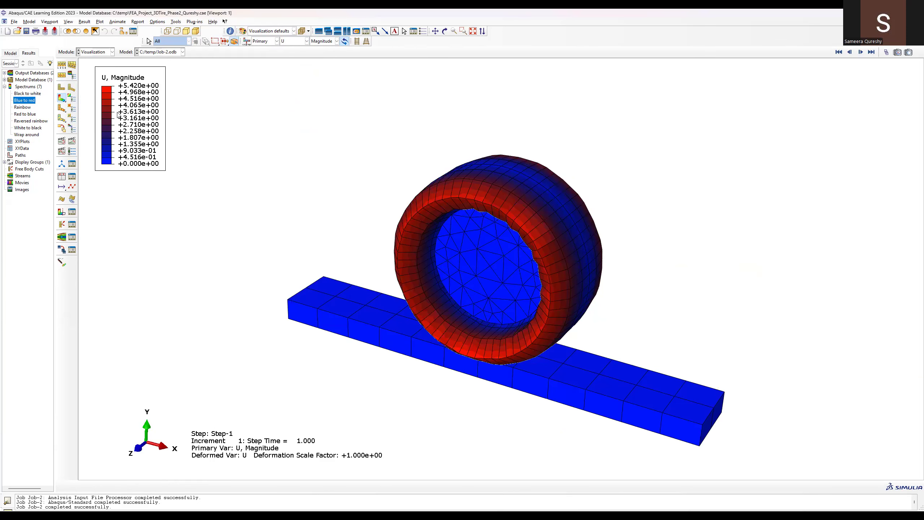
pyautogui.click(10, 54)
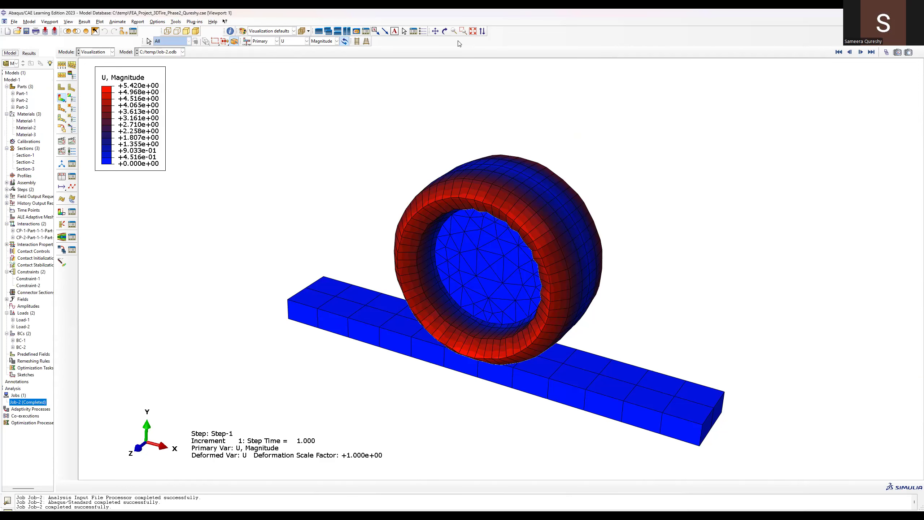